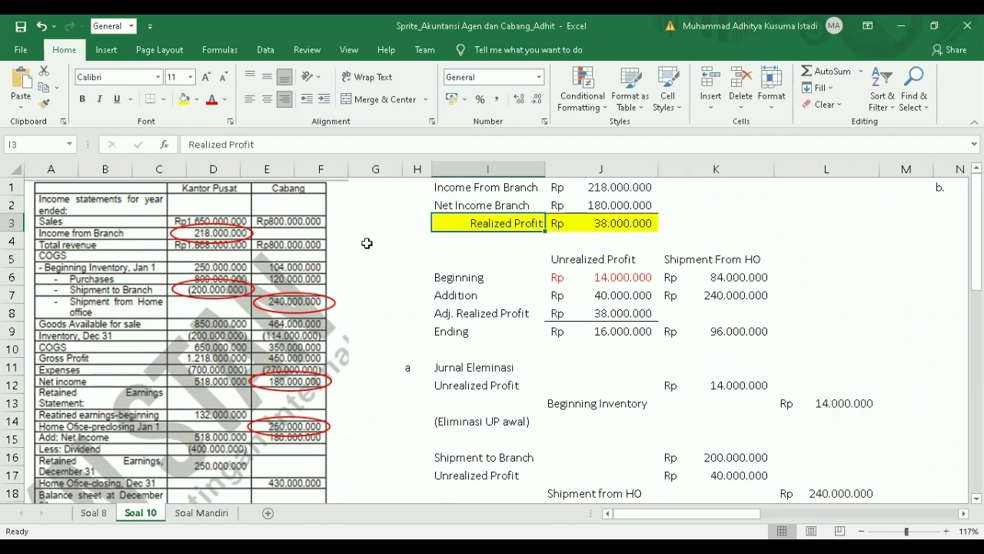
Review the income statement and balance sheet problem, its two questions and the elimination journals on sheet Soal 10.
{"action": "scroll", "coordinate": [367, 243], "scroll_direction": "down", "scroll_amount": 1}
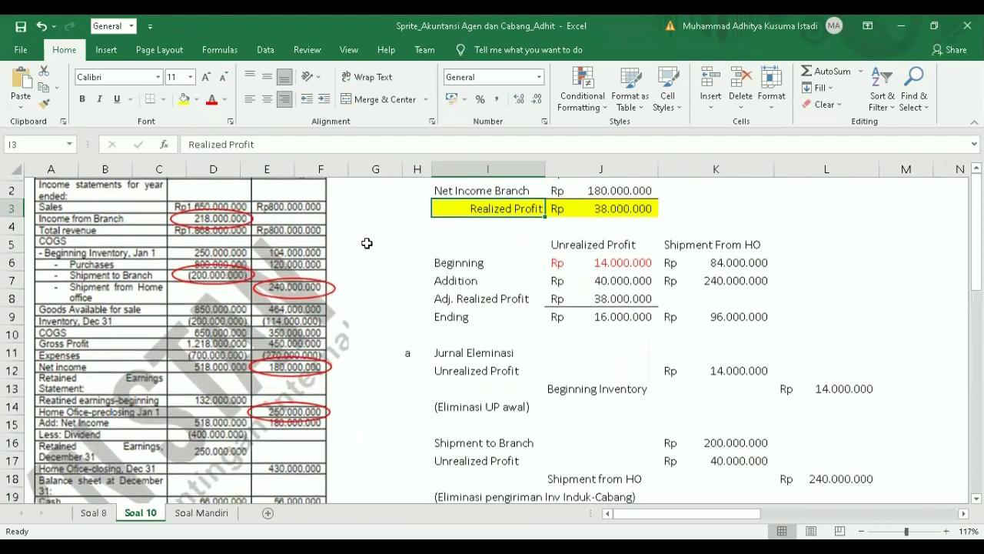
{"action": "scroll", "coordinate": [367, 243], "scroll_direction": "down", "scroll_amount": 5}
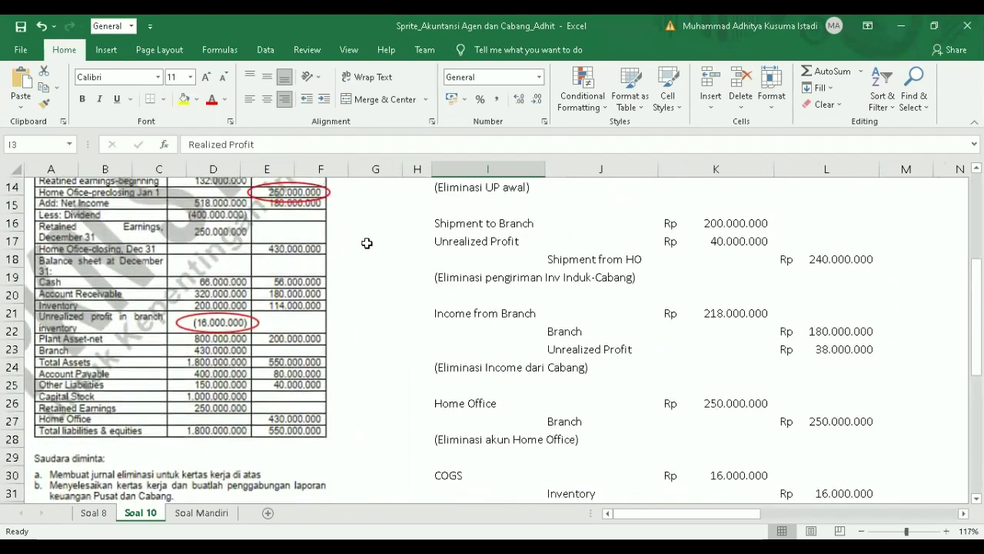
{"action": "scroll", "coordinate": [367, 243], "scroll_direction": "down", "scroll_amount": 1}
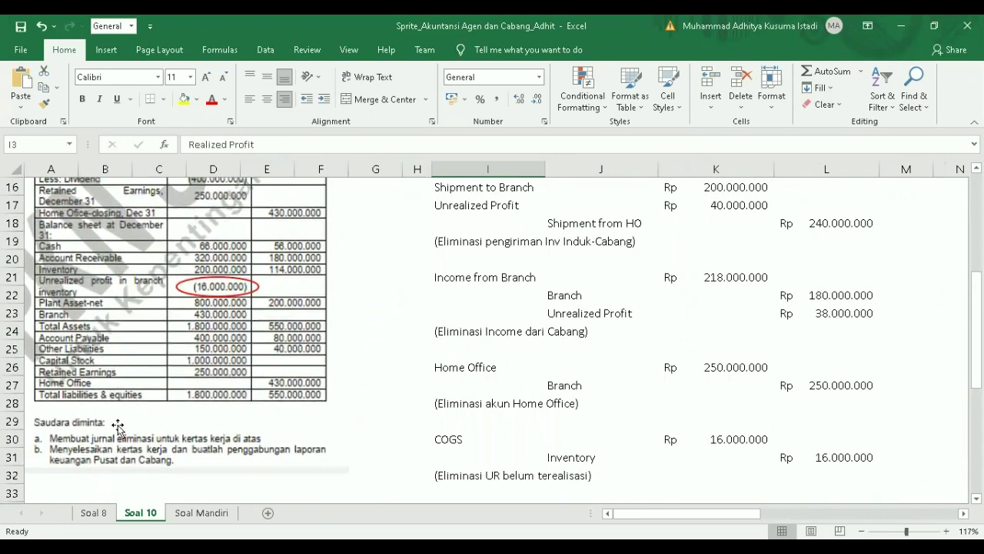
{"action": "scroll", "coordinate": [117, 424], "scroll_direction": "down", "scroll_amount": 1}
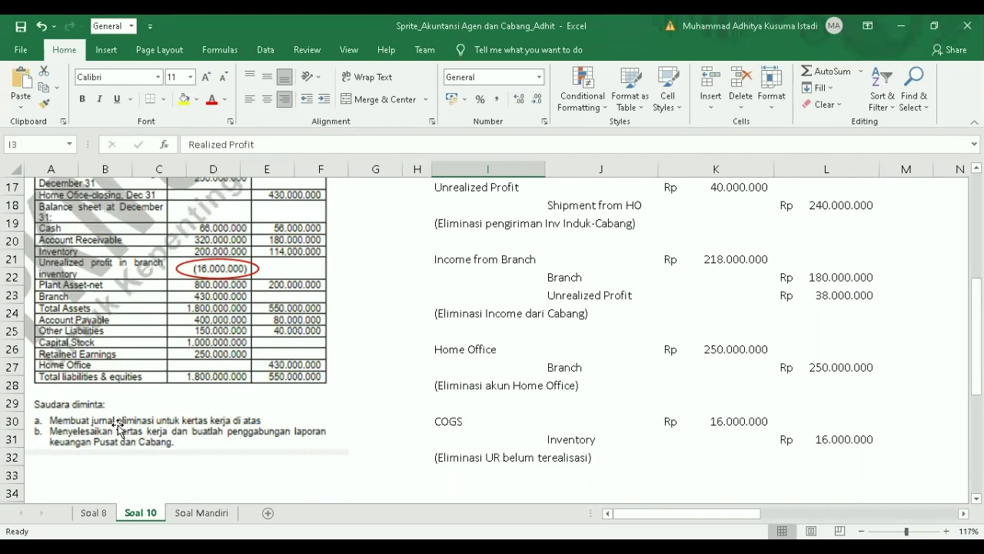
{"action": "scroll", "coordinate": [118, 424], "scroll_direction": "up", "scroll_amount": 5}
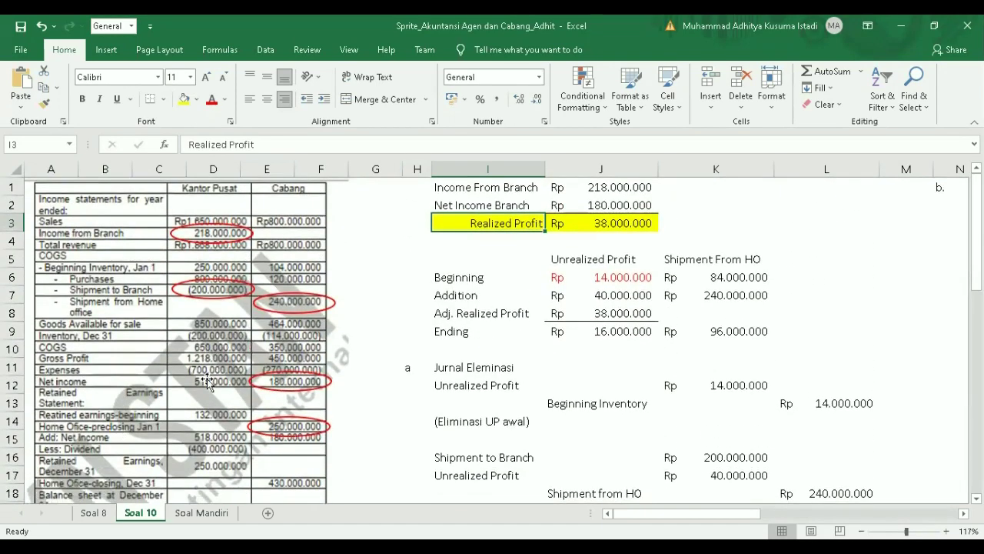
Examine the Realized Profit calculation in I1:J3, comparing Income From Branch and Net Income Branch with the circled source figures.
{"action": "left_click", "coordinate": [519, 244]}
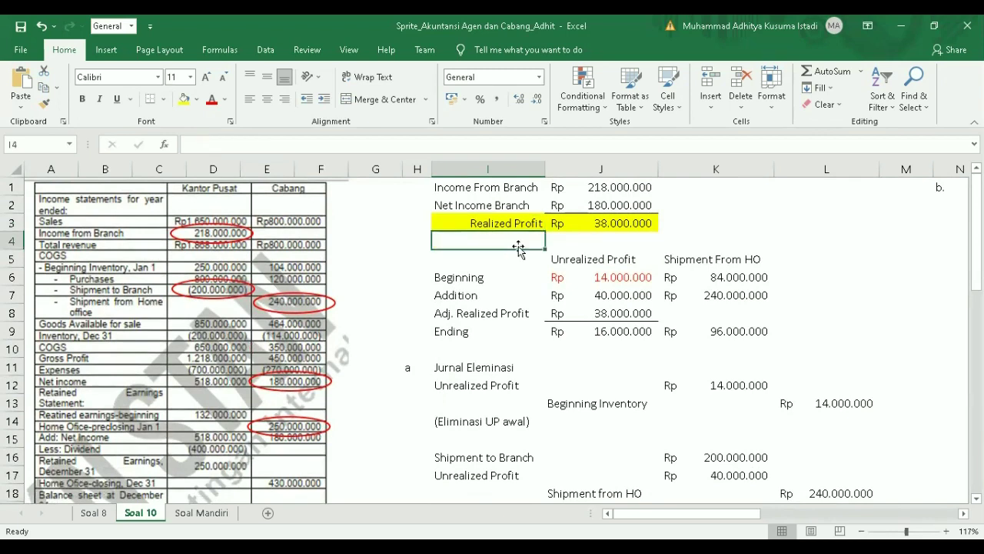
{"action": "left_click", "coordinate": [490, 189]}
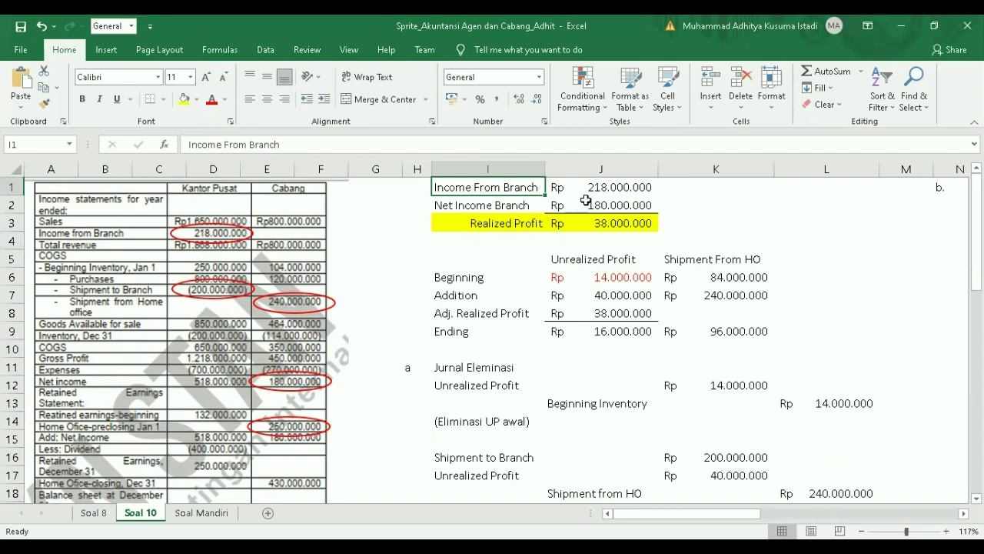
{"action": "left_click", "coordinate": [609, 189]}
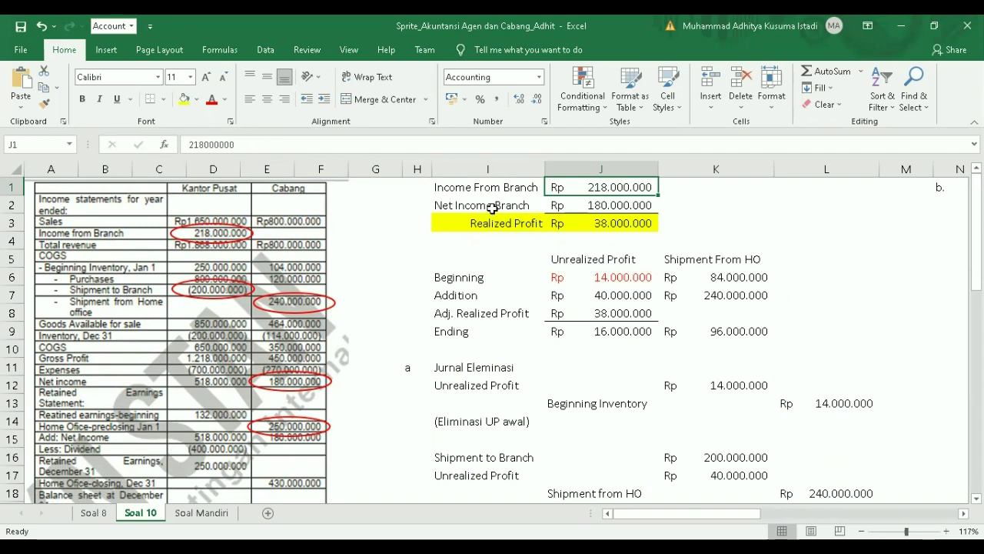
{"action": "scroll", "coordinate": [370, 312], "scroll_direction": "down", "scroll_amount": 1}
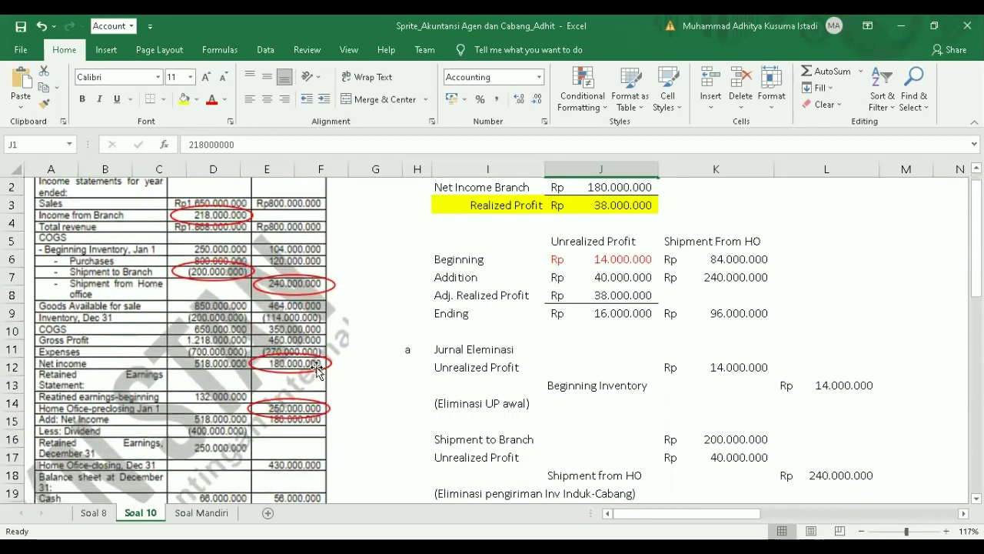
{"action": "scroll", "coordinate": [385, 312], "scroll_direction": "up", "scroll_amount": 1}
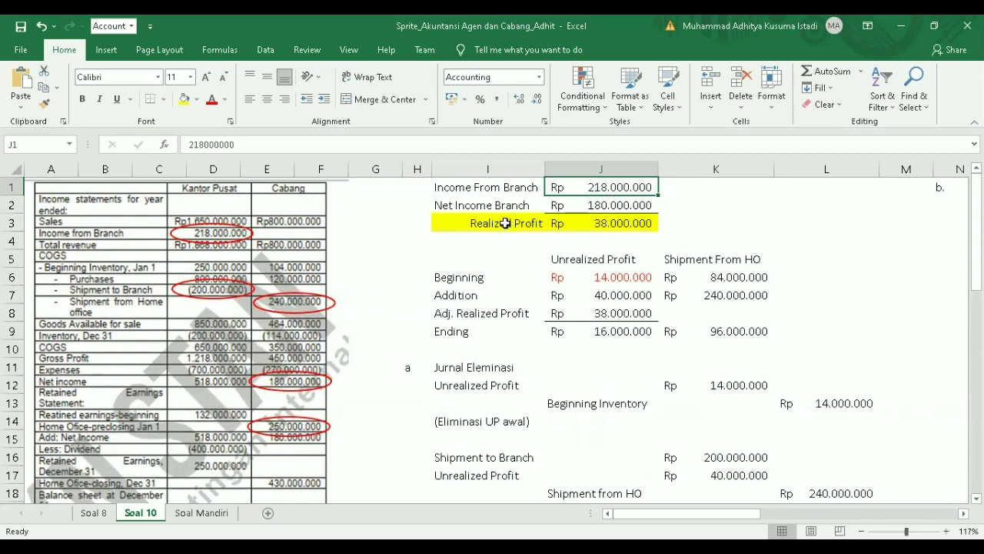
{"action": "left_click_drag", "start_coordinate": [510, 223], "coordinate": [637, 222]}
{"action": "scroll", "coordinate": [637, 222], "scroll_direction": "down", "scroll_amount": 1}
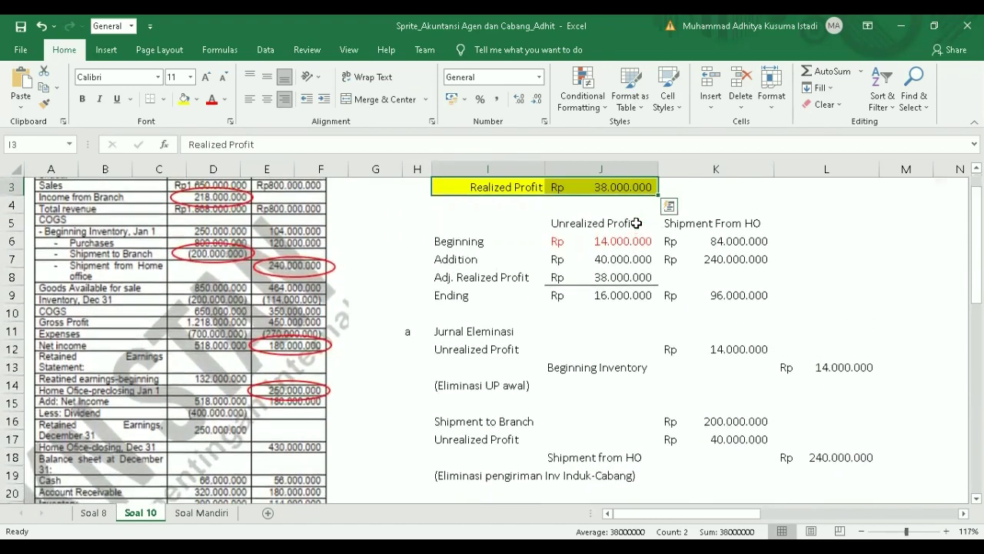
{"action": "scroll", "coordinate": [637, 222], "scroll_direction": "up", "scroll_amount": 1}
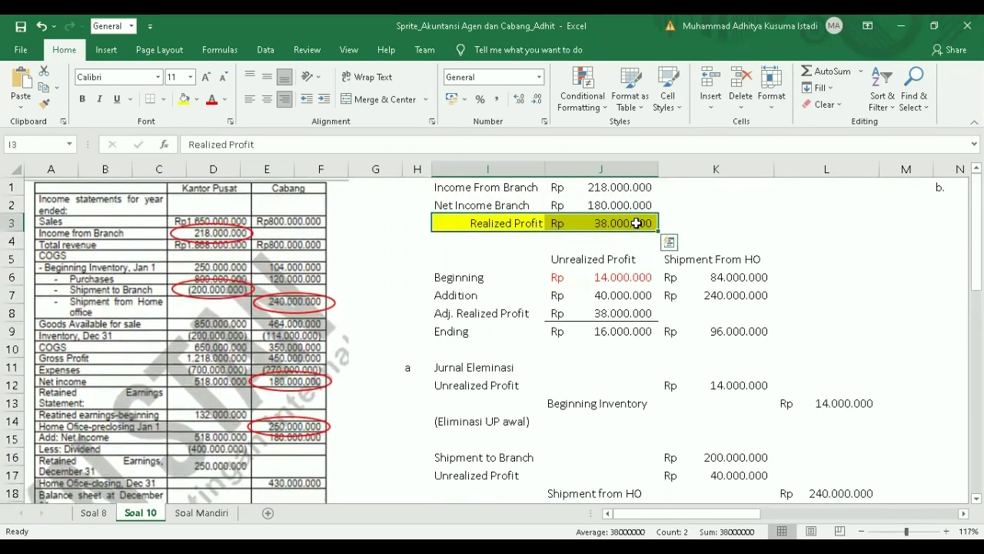
Highlight the Addition amount under Shipment From HO (K7) with a yellow fill.
{"action": "left_click", "coordinate": [583, 331]}
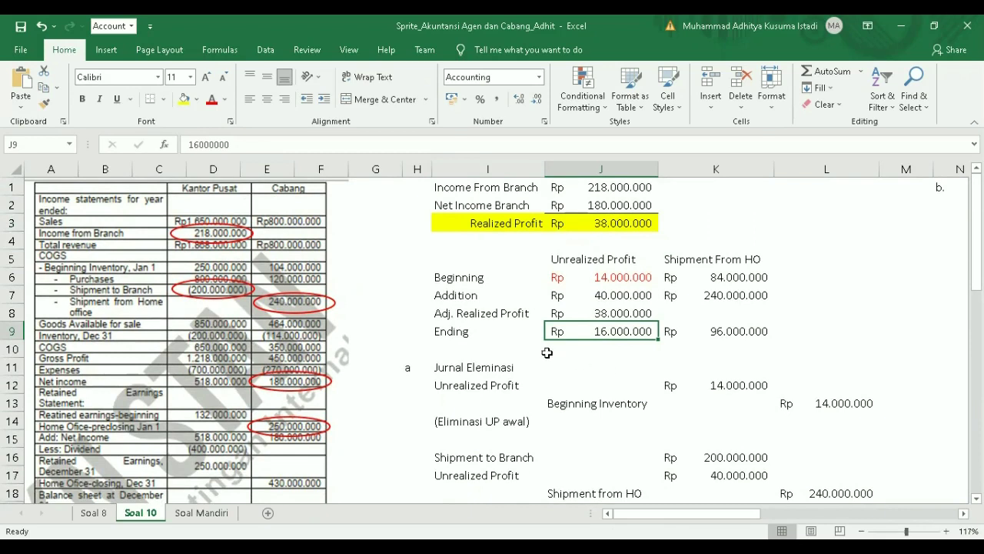
{"action": "left_click", "coordinate": [615, 315]}
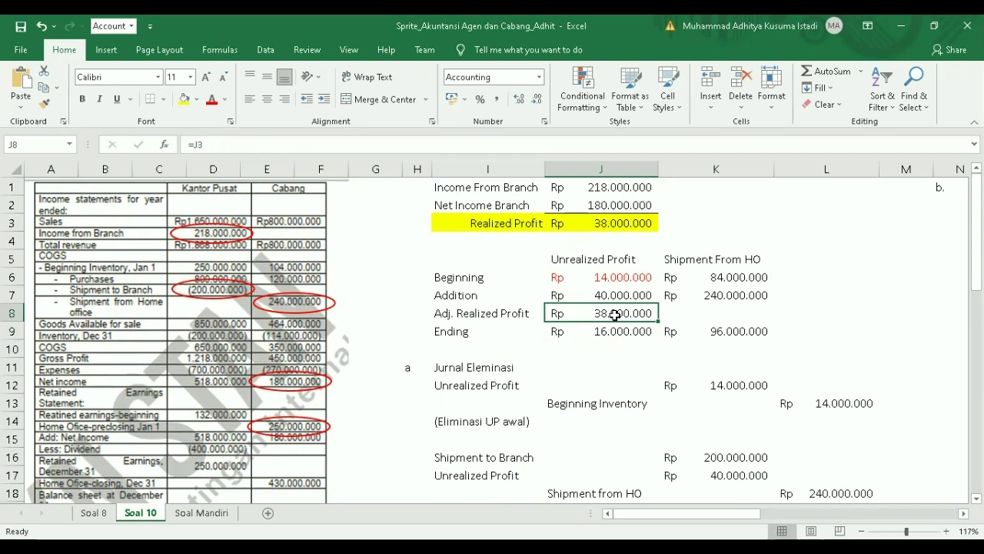
{"action": "scroll", "coordinate": [615, 314], "scroll_direction": "down", "scroll_amount": 1}
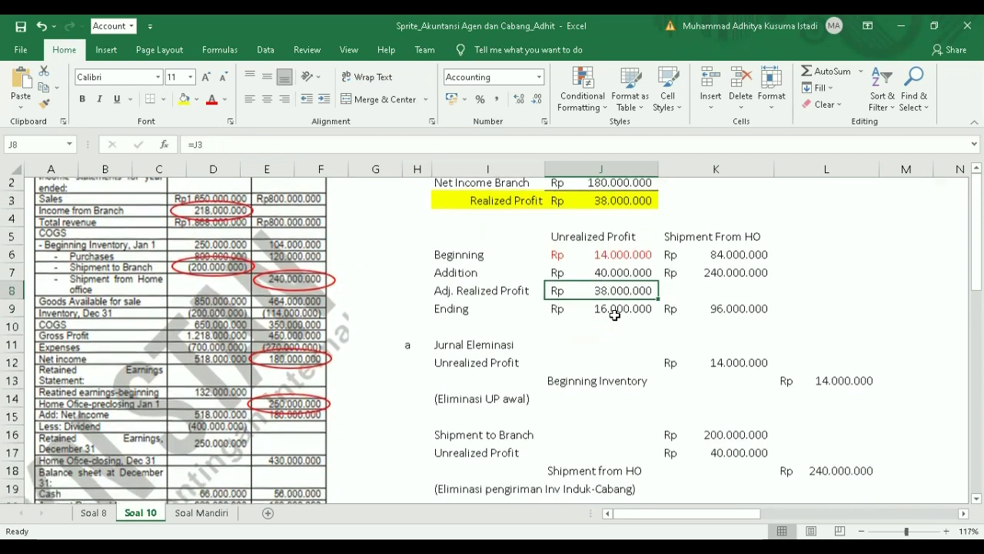
{"action": "scroll", "coordinate": [615, 315], "scroll_direction": "up", "scroll_amount": 1}
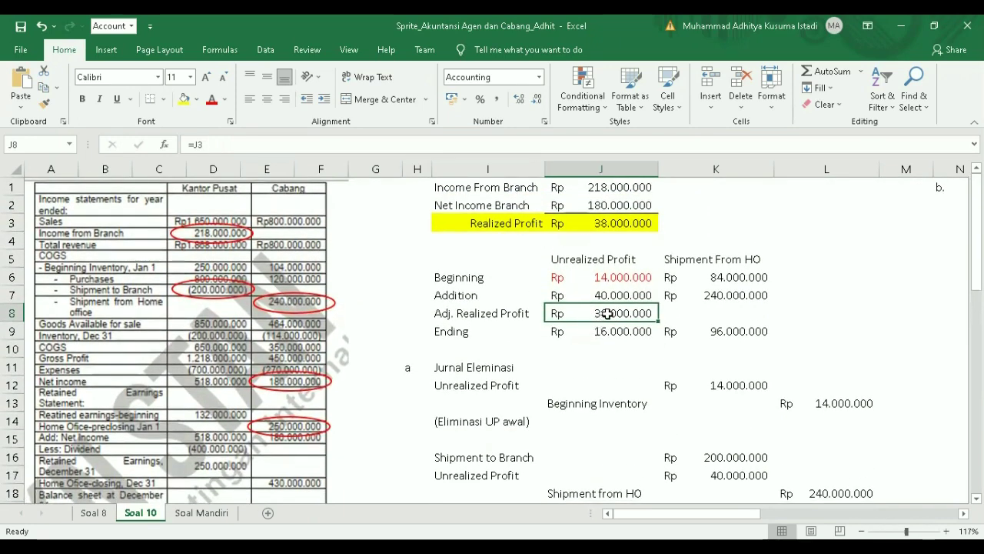
{"action": "left_click", "coordinate": [706, 298]}
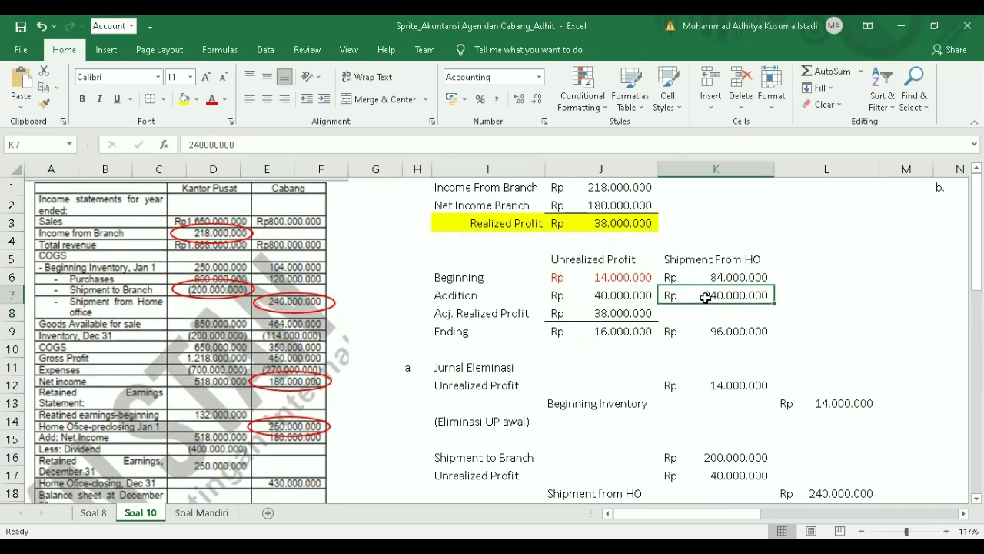
{"action": "left_click", "coordinate": [185, 100]}
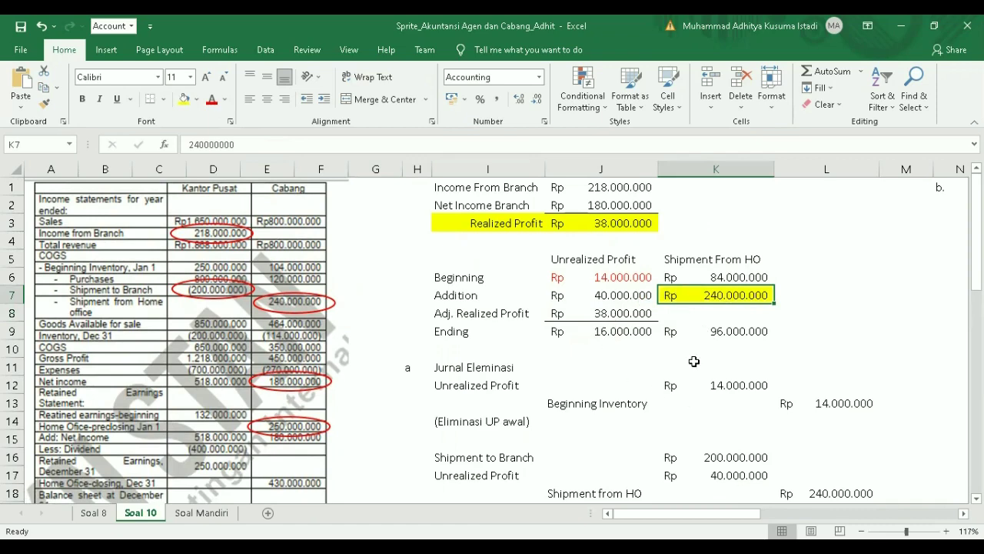
Inspect the formula behind the Addition amount under Unrealized Profit (J7) and the Adj. Realized Profit reference in J8.
{"action": "scroll", "coordinate": [370, 339], "scroll_direction": "down", "scroll_amount": 1}
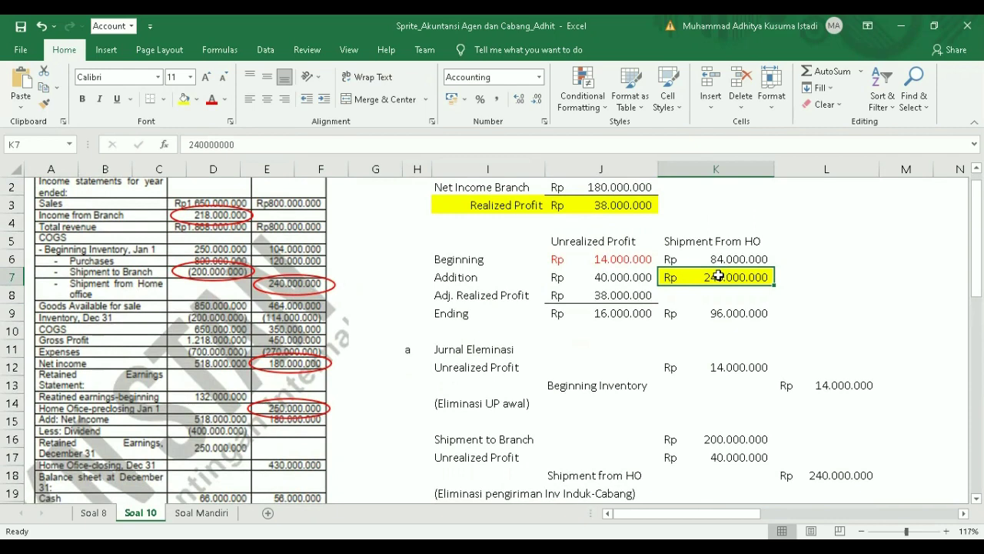
{"action": "left_click", "coordinate": [615, 279]}
{"action": "double_click", "coordinate": [615, 279]}
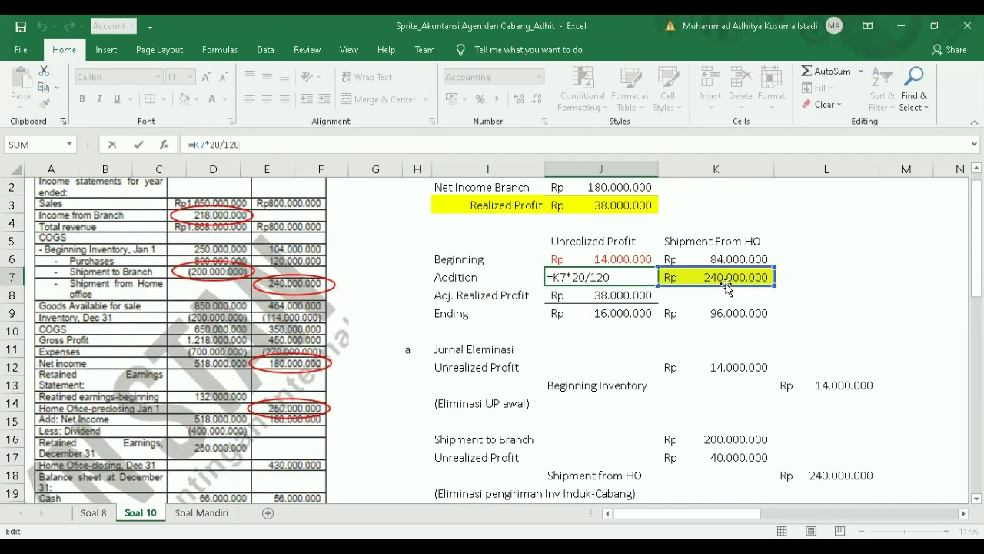
{"action": "key", "text": "Return"}
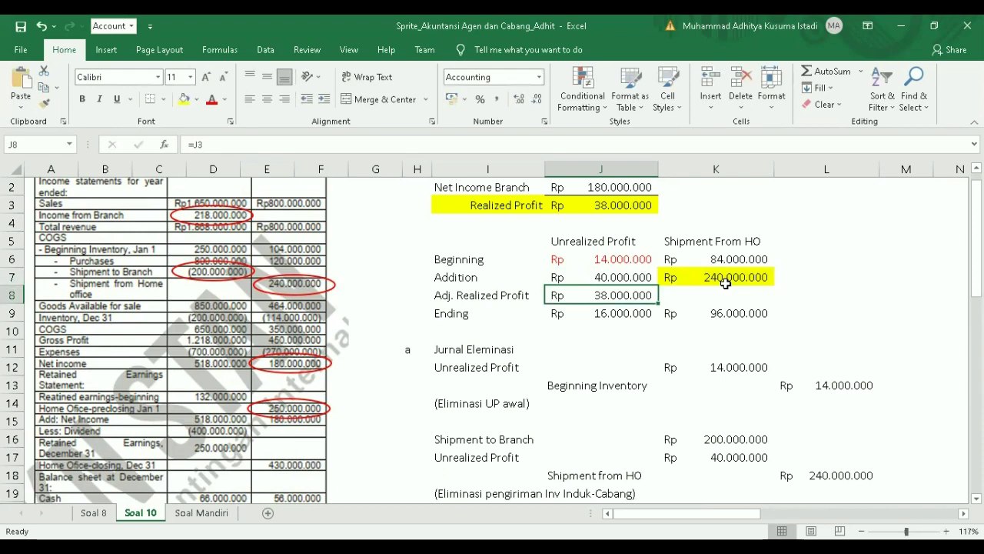
{"action": "scroll", "coordinate": [725, 283], "scroll_direction": "down", "scroll_amount": 1}
{"action": "scroll", "coordinate": [725, 283], "scroll_direction": "up", "scroll_amount": 1}
{"action": "left_click", "coordinate": [635, 290]}
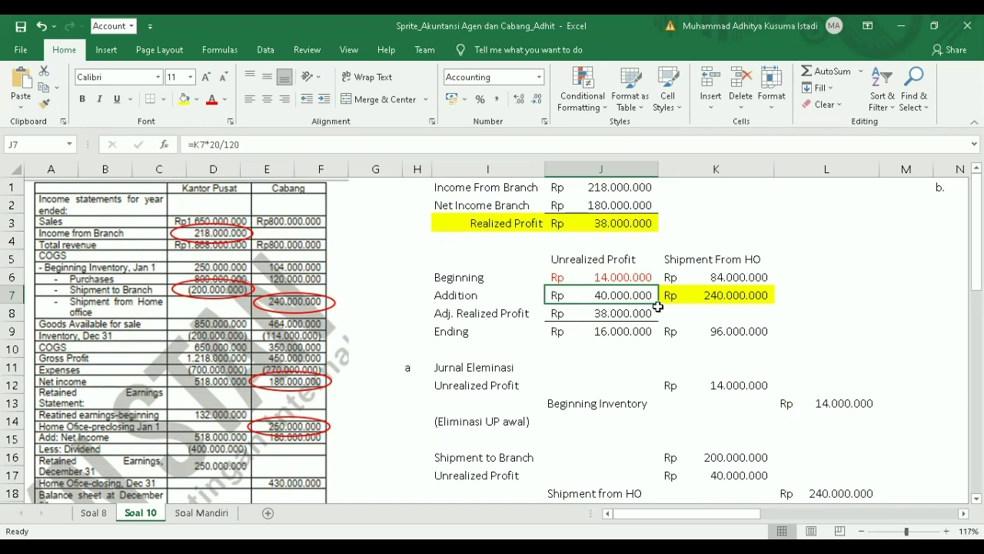
{"action": "left_click", "coordinate": [605, 313]}
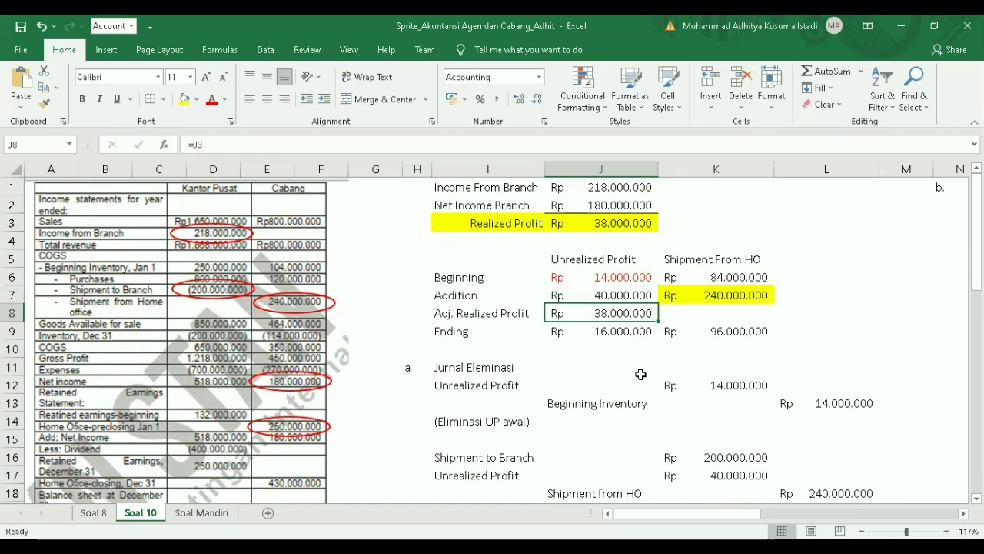
Highlight the Ending amount under Unrealized Profit (J9) with a yellow fill.
{"action": "left_click", "coordinate": [600, 333]}
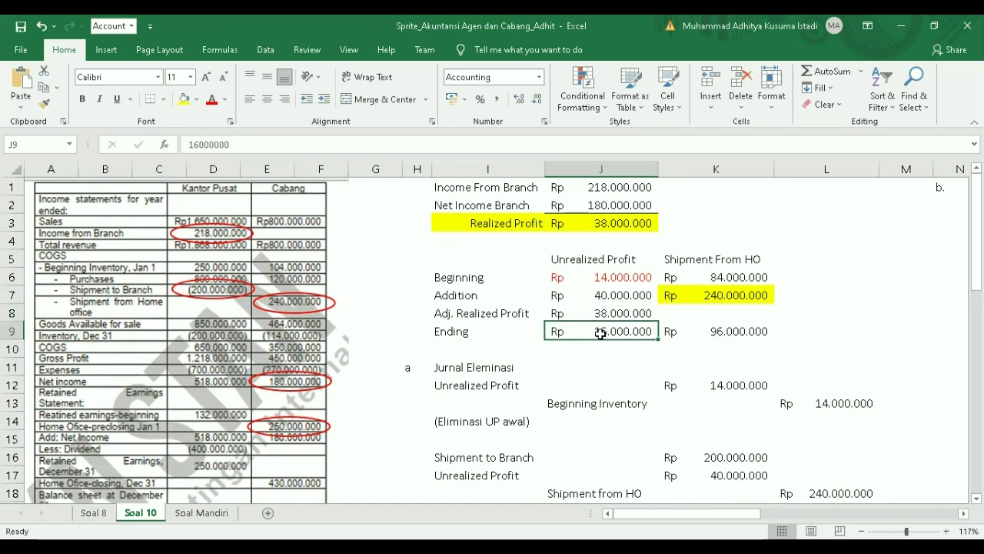
{"action": "scroll", "coordinate": [601, 333], "scroll_direction": "down", "scroll_amount": 1}
{"action": "scroll", "coordinate": [600, 333], "scroll_direction": "down", "scroll_amount": 2}
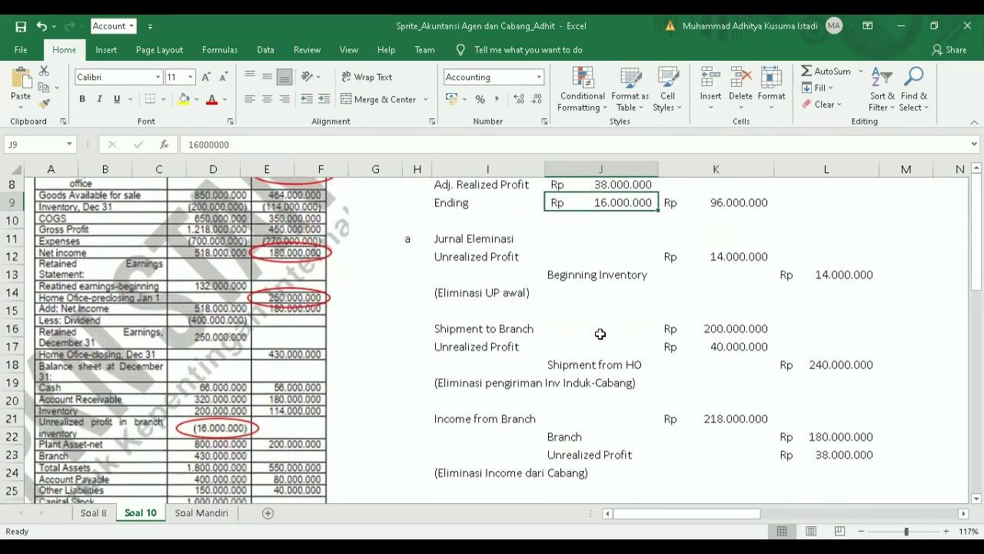
{"action": "scroll", "coordinate": [601, 333], "scroll_direction": "up", "scroll_amount": 2}
{"action": "left_click", "coordinate": [181, 101]}
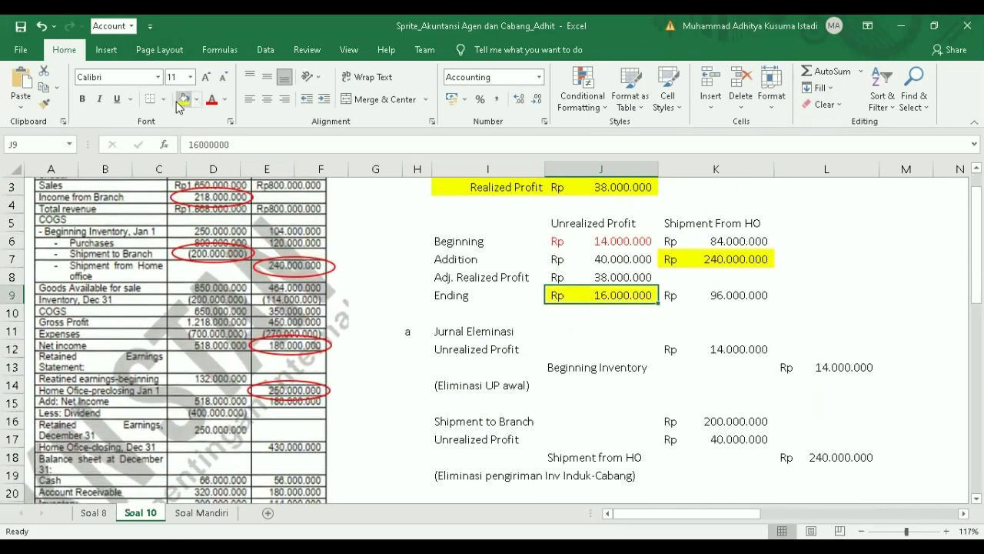
Compare the Ending unrealized profit with the circled unrealized profit in branch inventory on the source balance sheet.
{"action": "scroll", "coordinate": [374, 313], "scroll_direction": "down", "scroll_amount": 2}
{"action": "scroll", "coordinate": [374, 314], "scroll_direction": "up", "scroll_amount": 1}
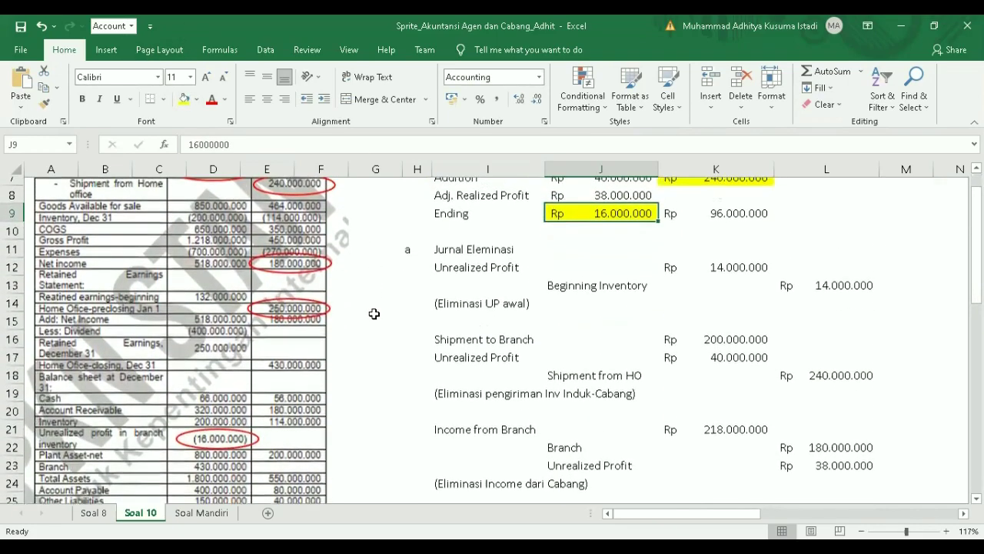
{"action": "scroll", "coordinate": [373, 314], "scroll_direction": "down", "scroll_amount": 1}
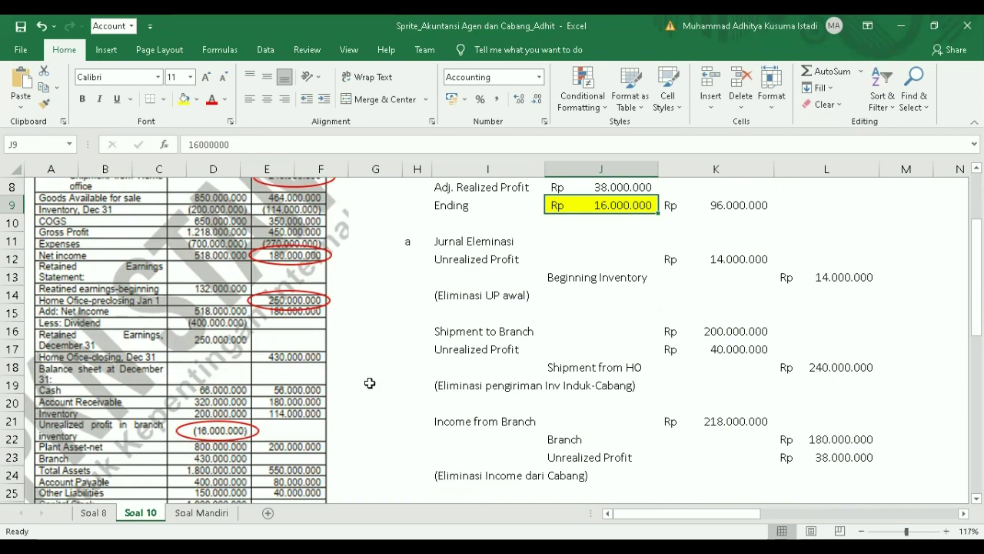
{"action": "scroll", "coordinate": [370, 383], "scroll_direction": "up", "scroll_amount": 2}
{"action": "scroll", "coordinate": [369, 383], "scroll_direction": "up", "scroll_amount": 1}
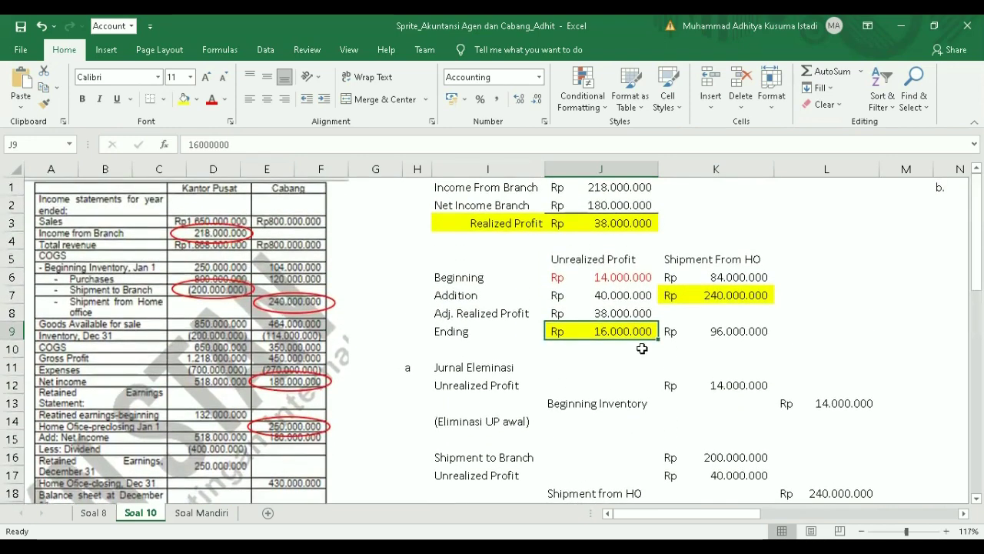
Examine how the Beginning unrealized profit in J6 derives from the Addition, Adj. Realized Profit and Ending rows, and view the elimination journals.
{"action": "left_click", "coordinate": [601, 296]}
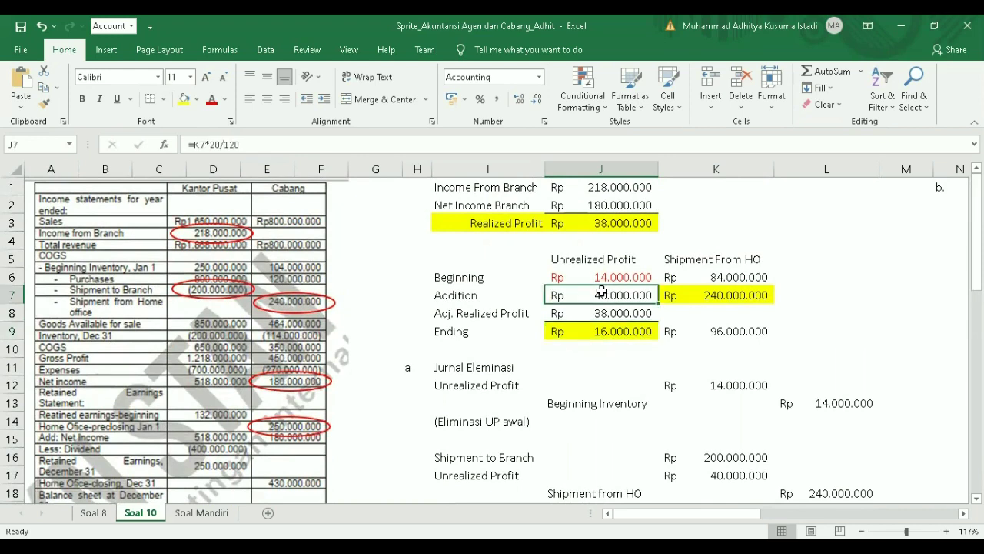
{"action": "left_click", "coordinate": [491, 295]}
{"action": "key", "text": "Down"}
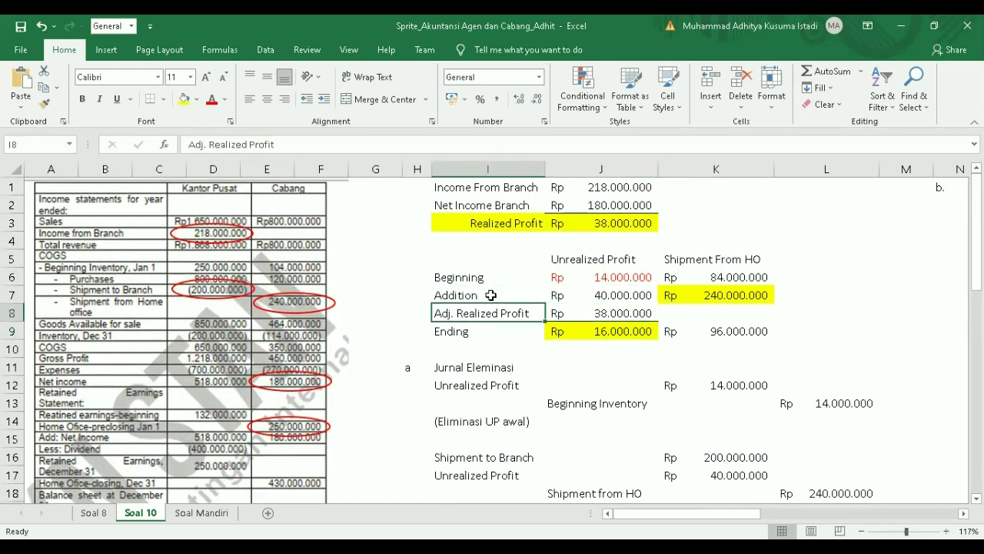
{"action": "key", "text": "Down"}
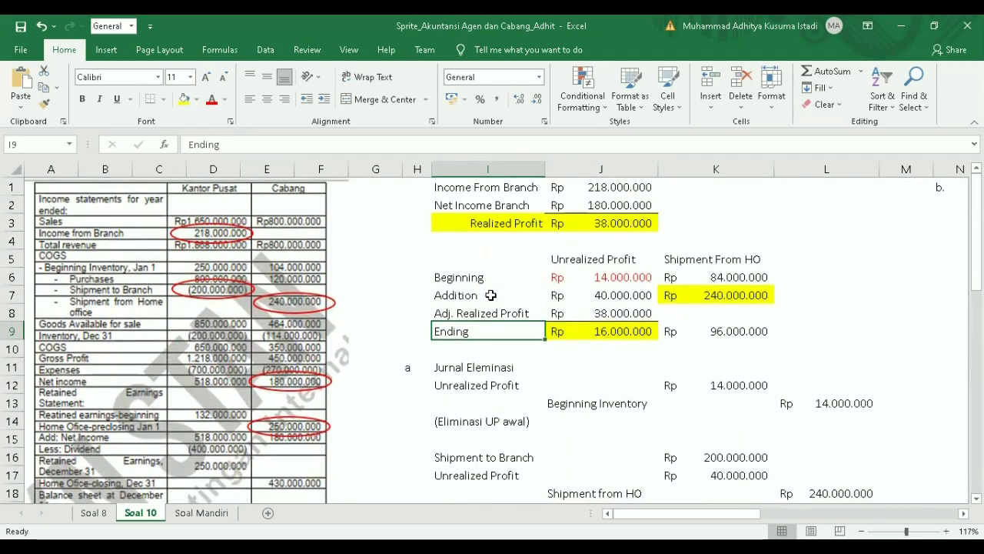
{"action": "left_click", "coordinate": [627, 278]}
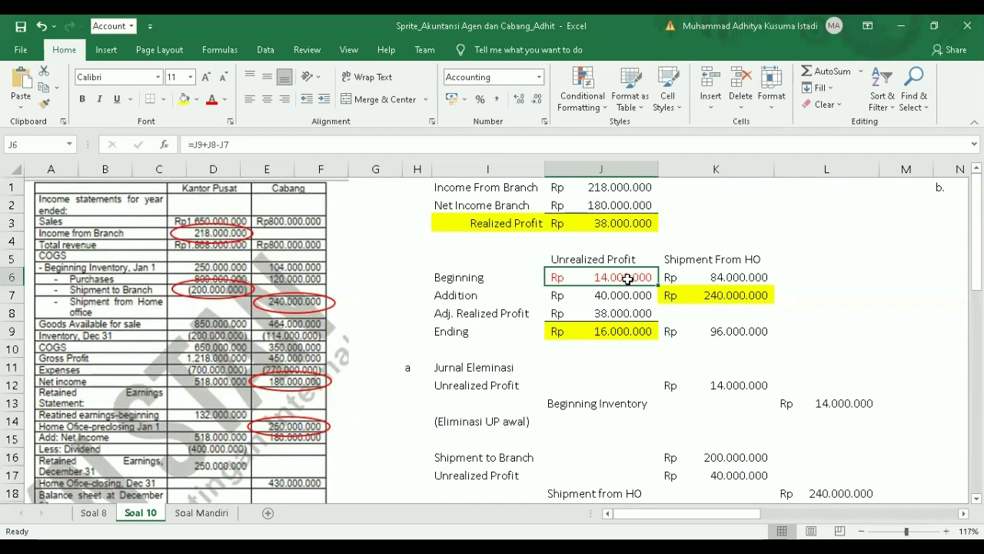
{"action": "scroll", "coordinate": [627, 279], "scroll_direction": "down", "scroll_amount": 3}
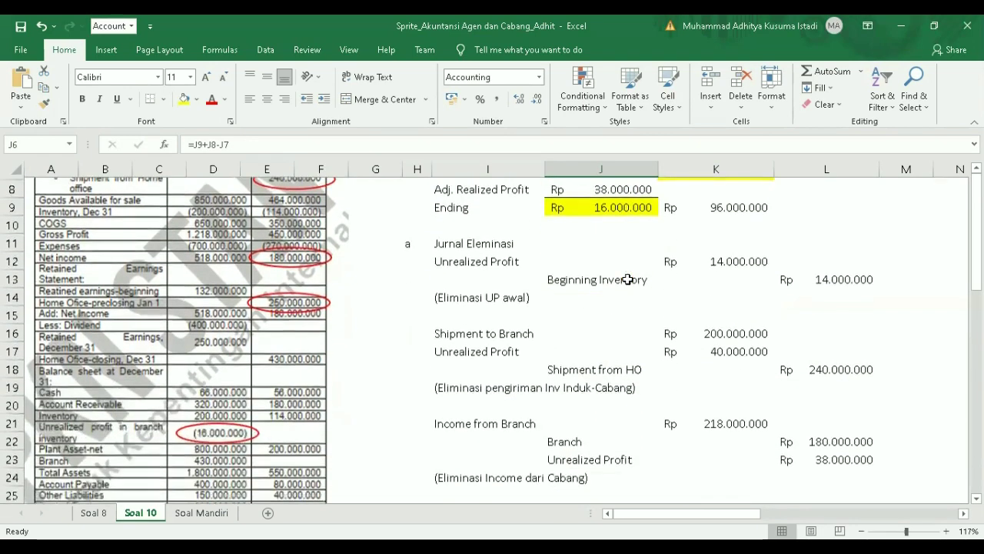
{"action": "scroll", "coordinate": [628, 278], "scroll_direction": "right", "scroll_amount": 1}
{"action": "scroll", "coordinate": [627, 278], "scroll_direction": "left", "scroll_amount": 1}
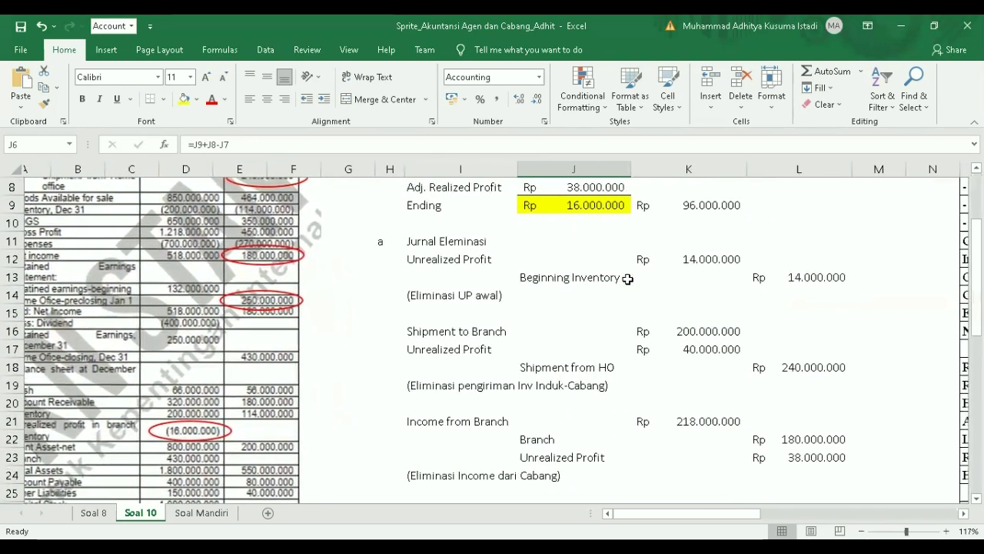
Examine the elimination journal for the beginning unrealized profit and its description in I14 against the Beginning amount in the schedule.
{"action": "scroll", "coordinate": [628, 278], "scroll_direction": "up", "scroll_amount": 1}
{"action": "scroll", "coordinate": [628, 278], "scroll_direction": "up", "scroll_amount": 2}
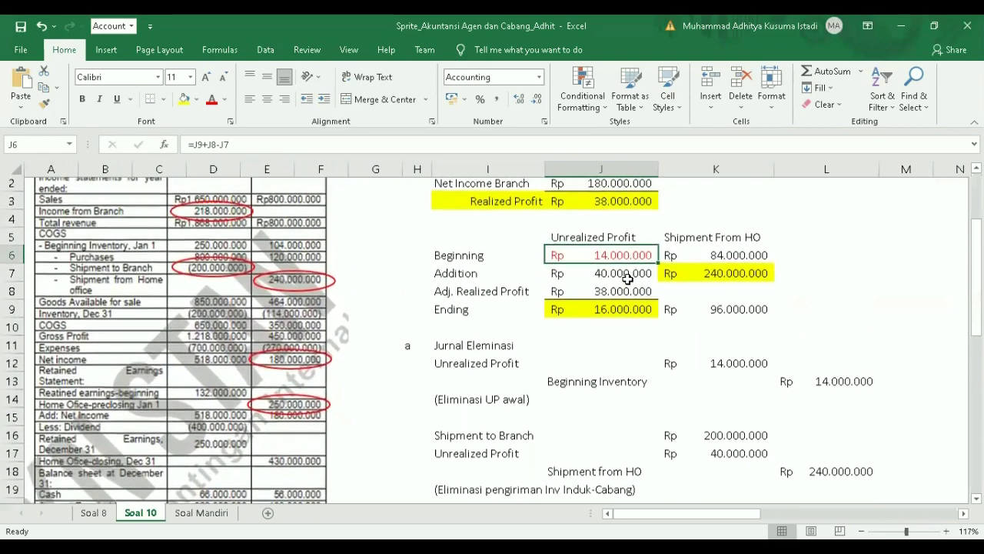
{"action": "scroll", "coordinate": [628, 279], "scroll_direction": "down", "scroll_amount": 2}
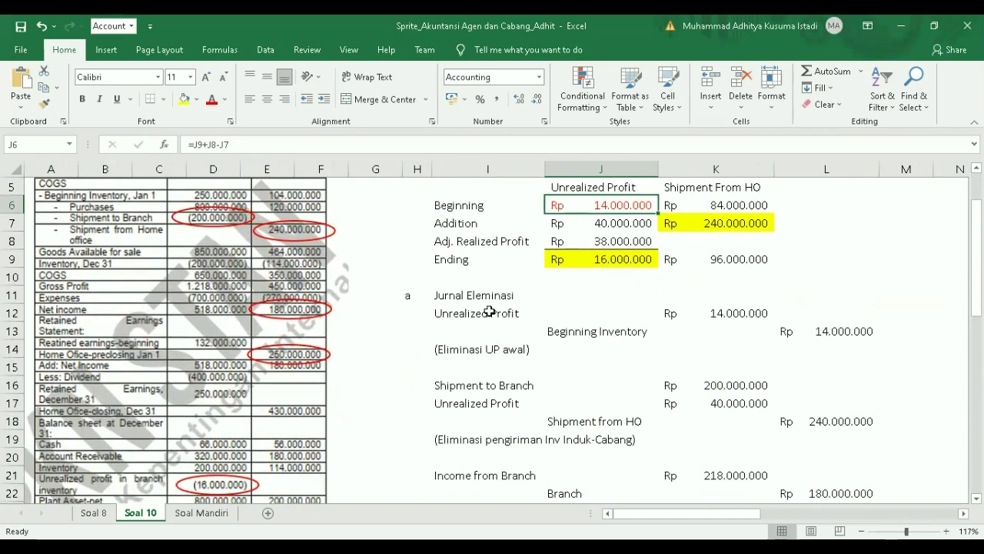
{"action": "scroll", "coordinate": [490, 310], "scroll_direction": "right", "scroll_amount": 2}
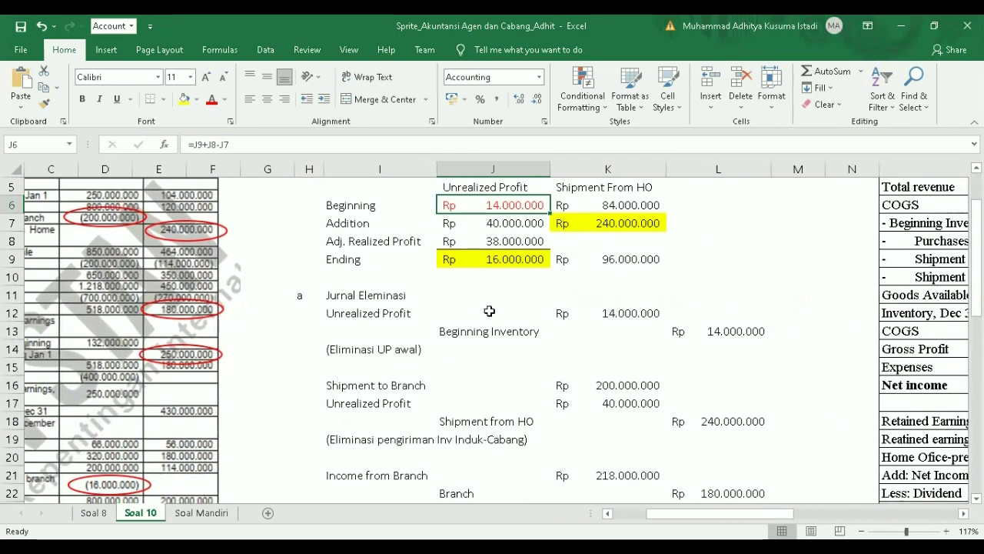
{"action": "left_click", "coordinate": [356, 353]}
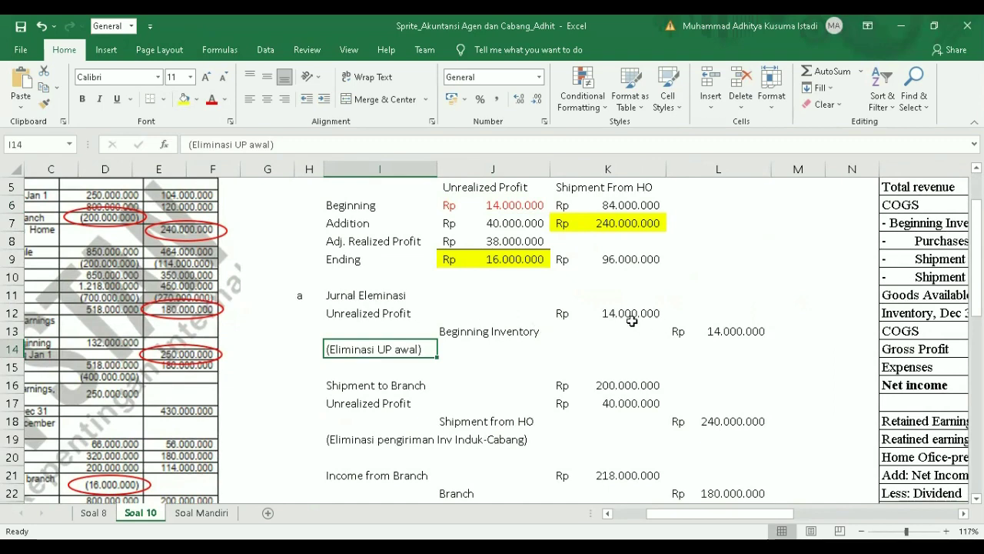
Read the shipment elimination journal's description in I19 and compare the entry with the circled shipment amounts in the source income statement.
{"action": "scroll", "coordinate": [631, 321], "scroll_direction": "down", "scroll_amount": 1}
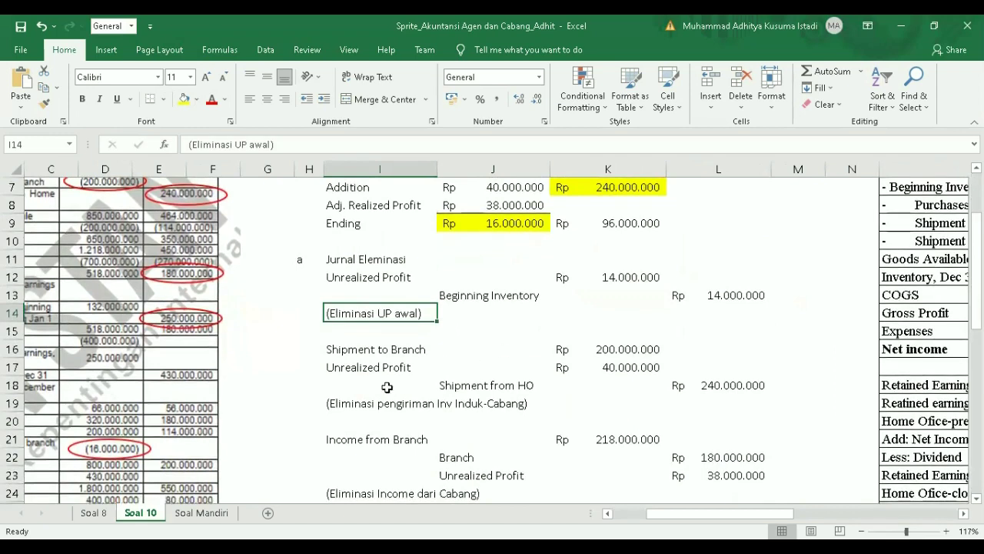
{"action": "left_click", "coordinate": [354, 403]}
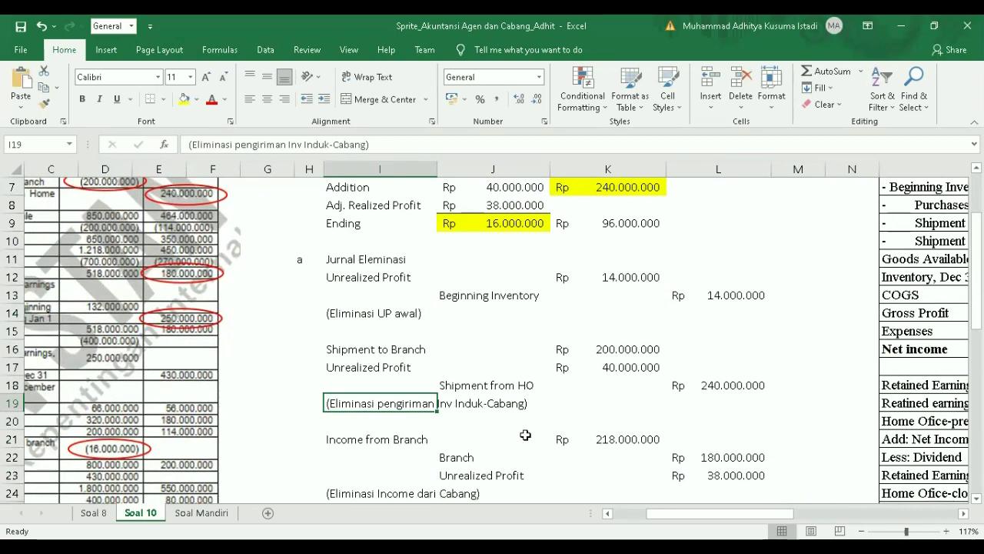
{"action": "scroll", "coordinate": [526, 436], "scroll_direction": "left", "scroll_amount": 3}
{"action": "scroll", "coordinate": [525, 436], "scroll_direction": "up", "scroll_amount": 2}
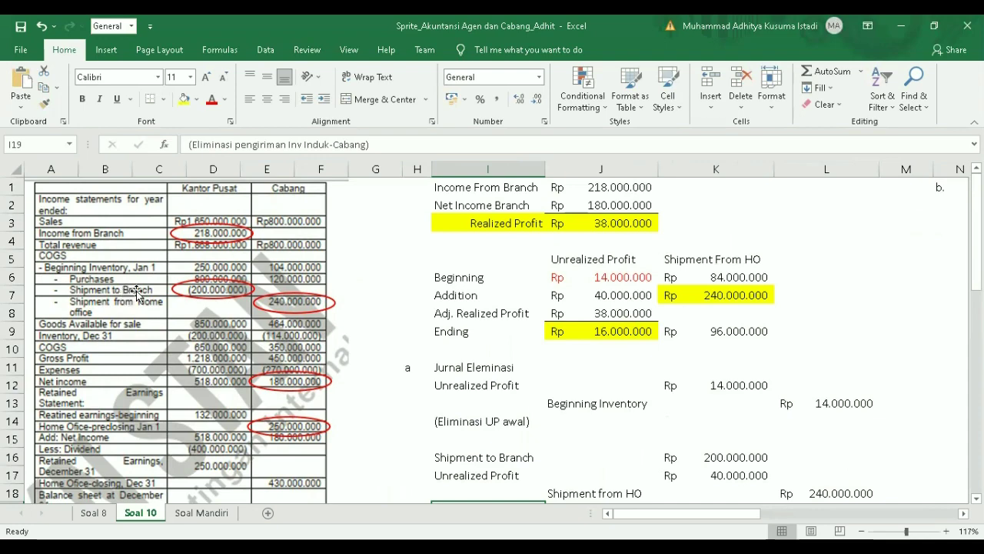
{"action": "scroll", "coordinate": [183, 296], "scroll_direction": "down", "scroll_amount": 3}
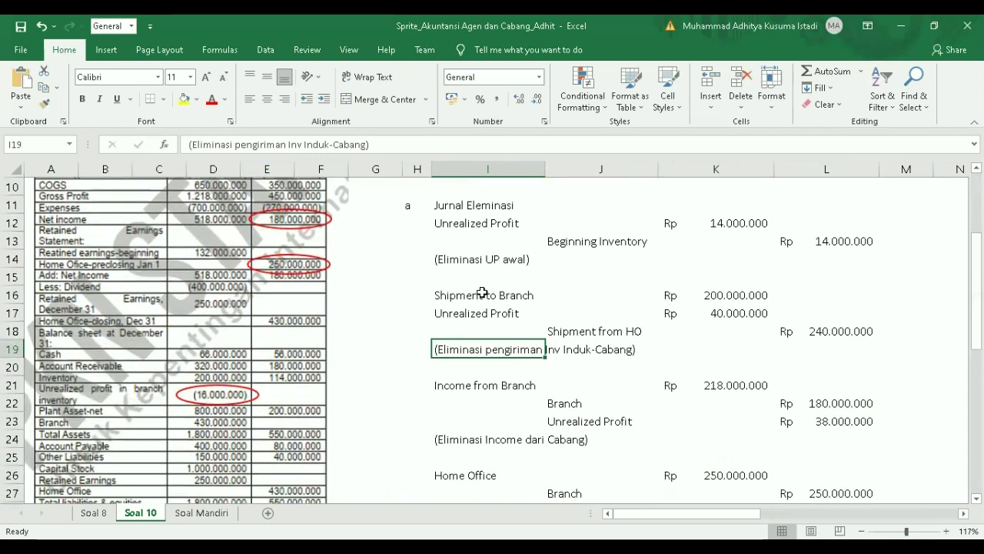
Inspect the Shipment to Branch and Unrealized Profit debits in K16 and K17 and the Shipment from HO line of the journal.
{"action": "left_click", "coordinate": [719, 298]}
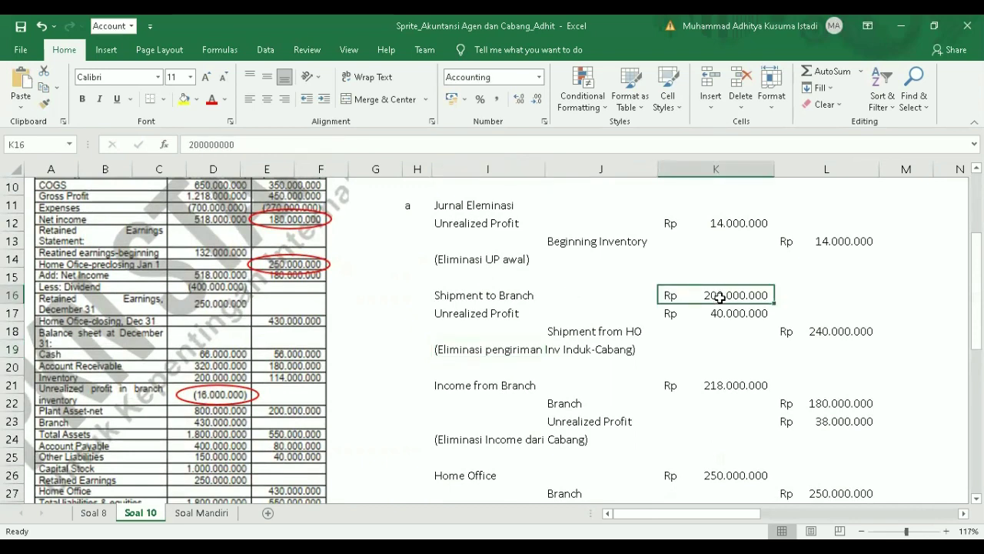
{"action": "left_click", "coordinate": [757, 314]}
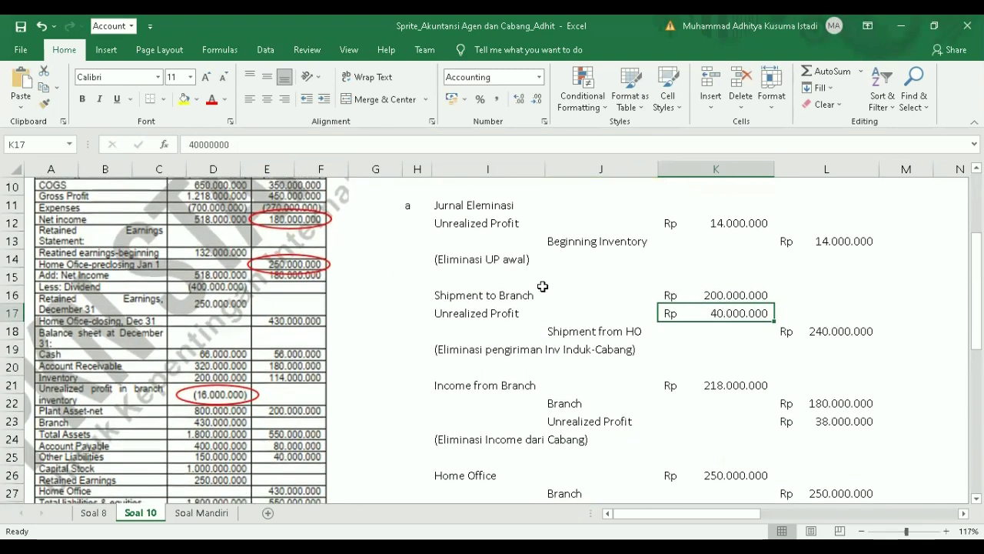
{"action": "scroll", "coordinate": [542, 286], "scroll_direction": "up", "scroll_amount": 3}
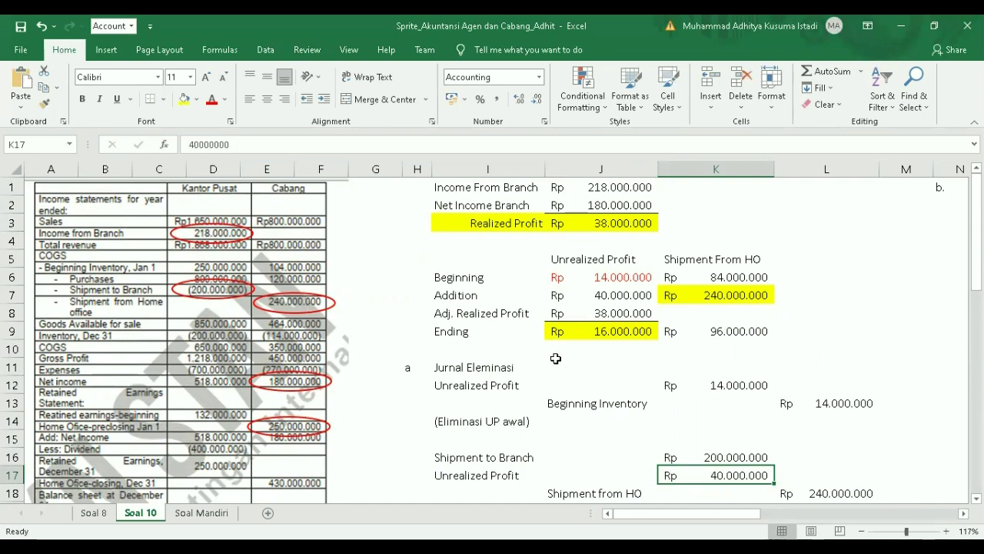
{"action": "scroll", "coordinate": [560, 358], "scroll_direction": "down", "scroll_amount": 2}
{"action": "left_click", "coordinate": [597, 422]}
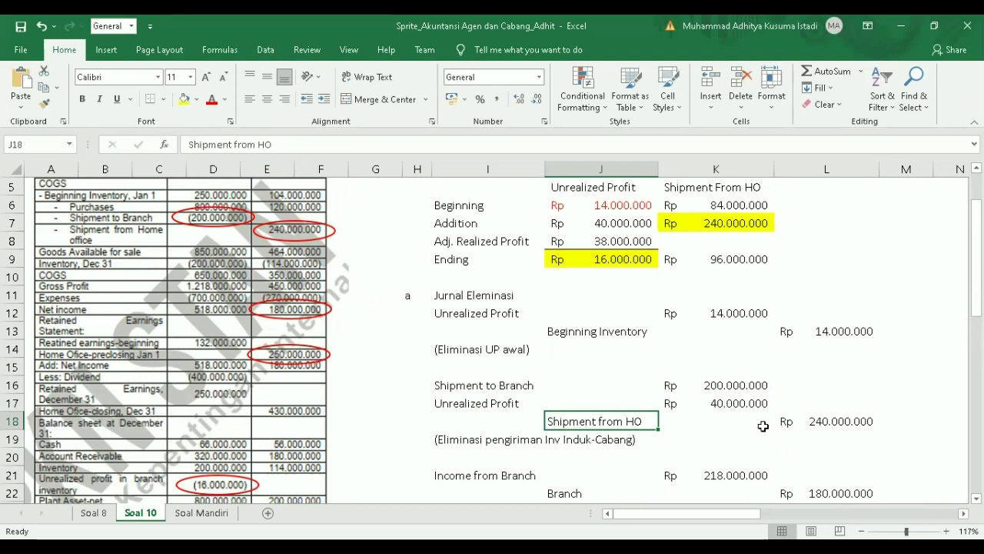
Compare the branch income elimination journal in rows 21 to 24 with the circled Income from Branch amount in the source statement.
{"action": "scroll", "coordinate": [763, 426], "scroll_direction": "down", "scroll_amount": 2}
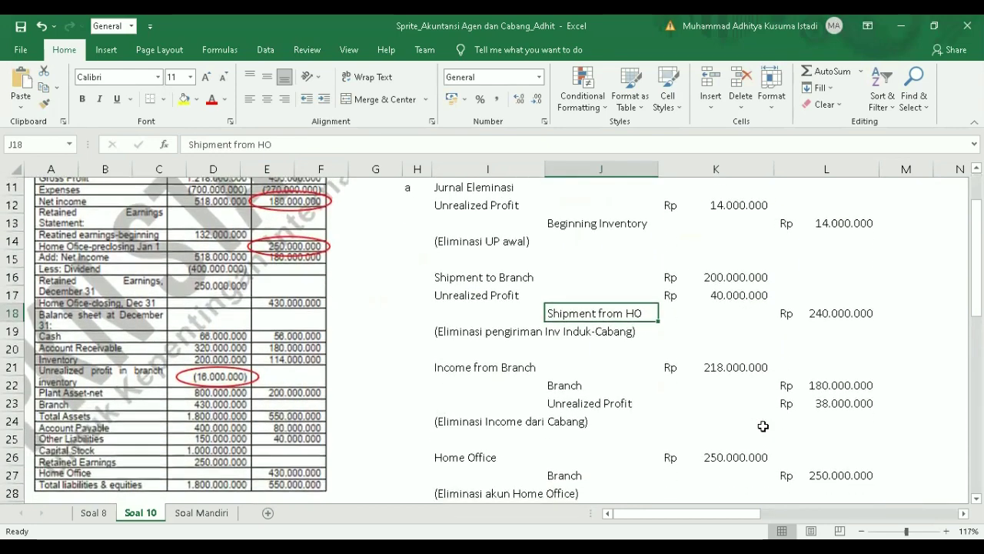
{"action": "scroll", "coordinate": [763, 426], "scroll_direction": "down", "scroll_amount": 1}
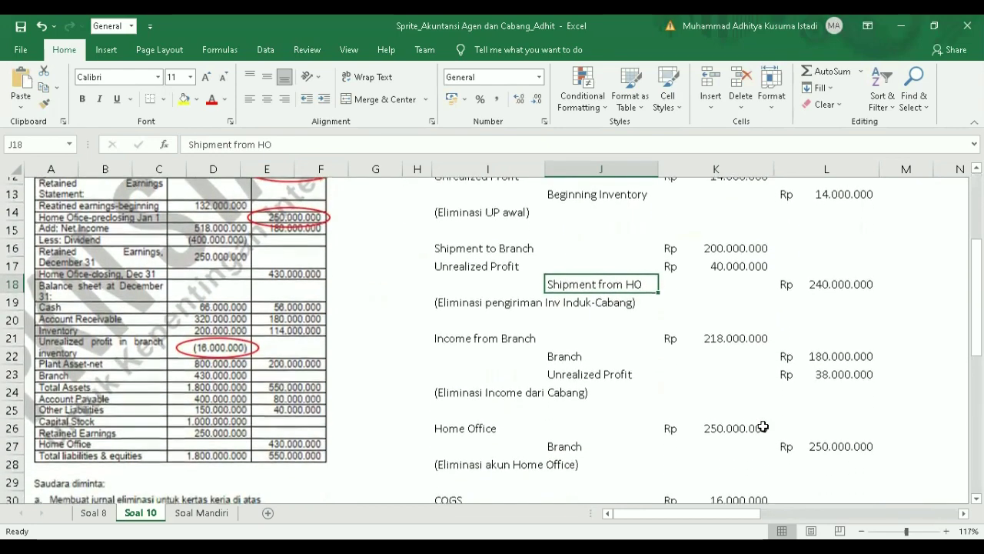
{"action": "left_click_drag", "start_coordinate": [442, 388], "coordinate": [579, 392]}
{"action": "scroll", "coordinate": [578, 392], "scroll_direction": "up", "scroll_amount": 3}
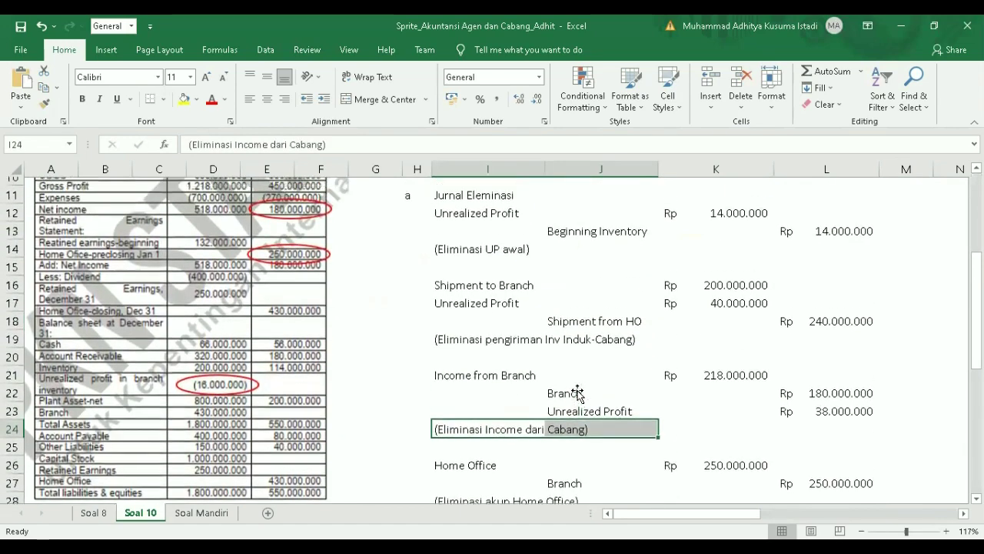
{"action": "scroll", "coordinate": [577, 390], "scroll_direction": "up", "scroll_amount": 2}
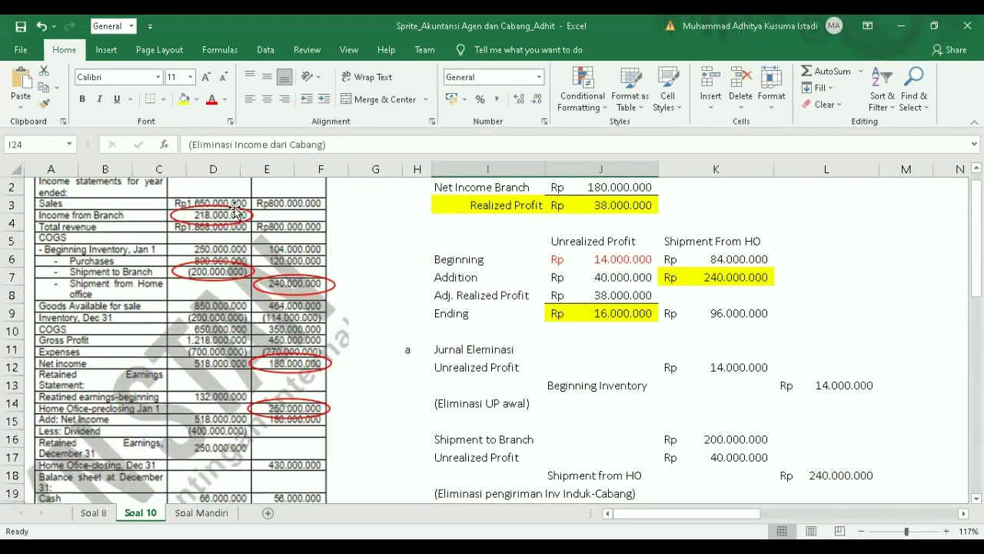
{"action": "scroll", "coordinate": [565, 435], "scroll_direction": "down", "scroll_amount": 4}
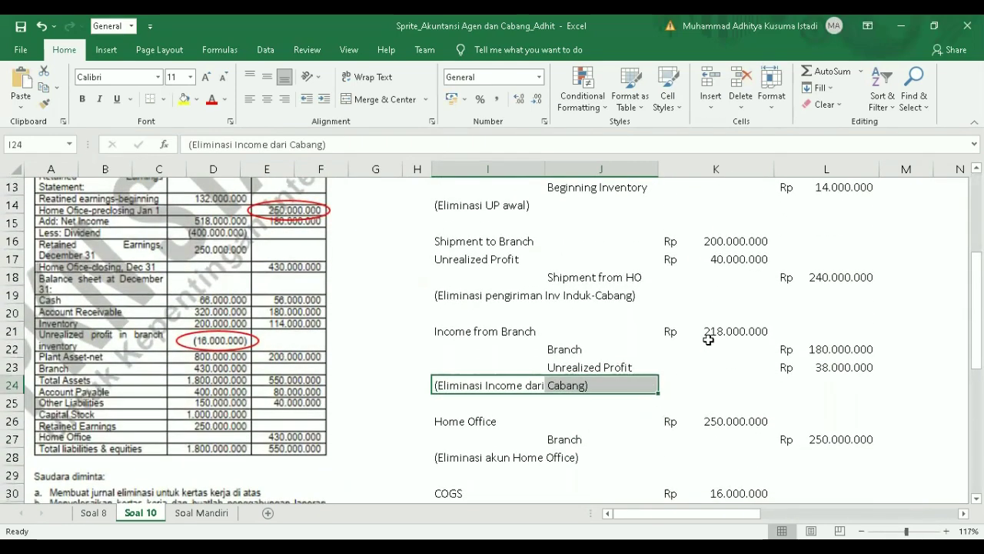
Inspect the Income from Branch debit in K21 and the Branch and Unrealized Profit credits in L22 and L23.
{"action": "left_click", "coordinate": [715, 323]}
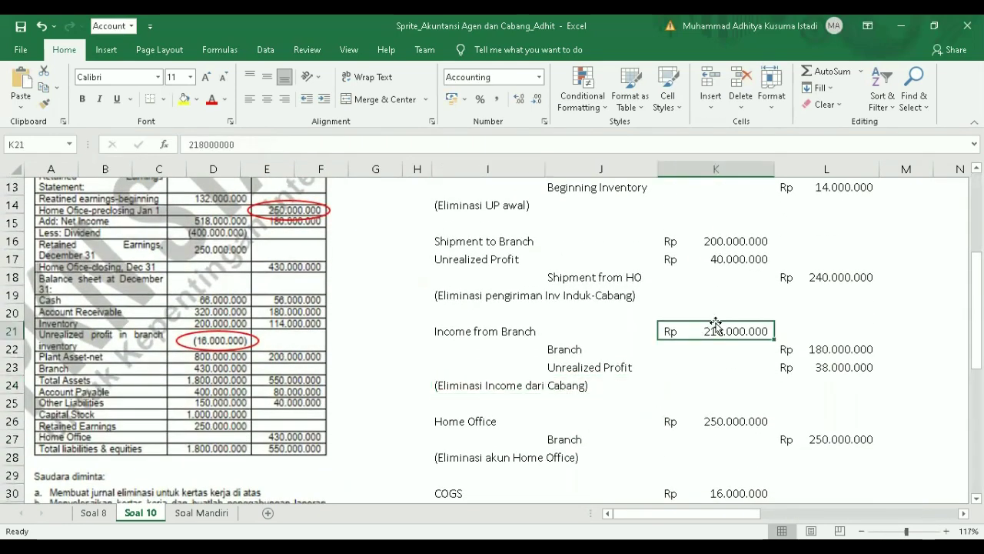
{"action": "left_click", "coordinate": [583, 354]}
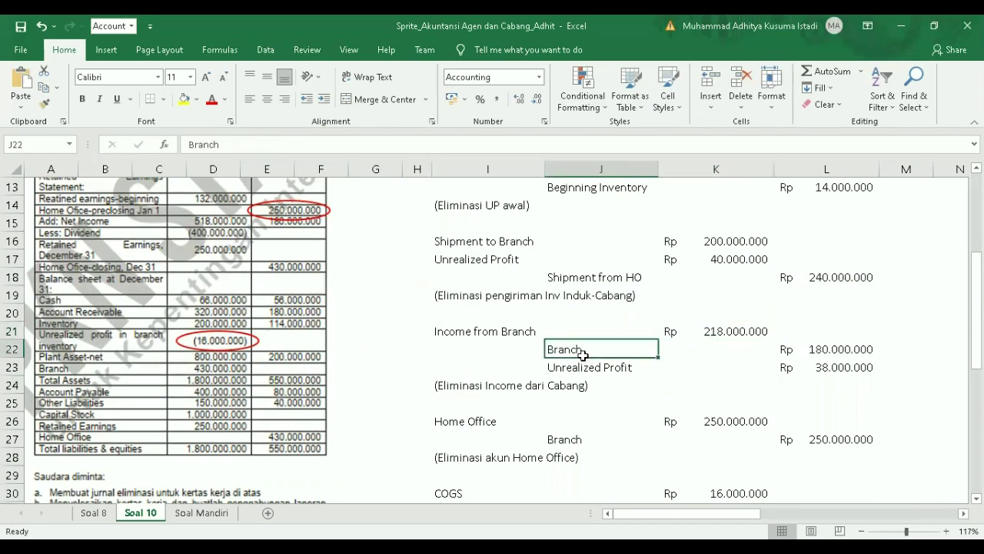
{"action": "left_click", "coordinate": [858, 350]}
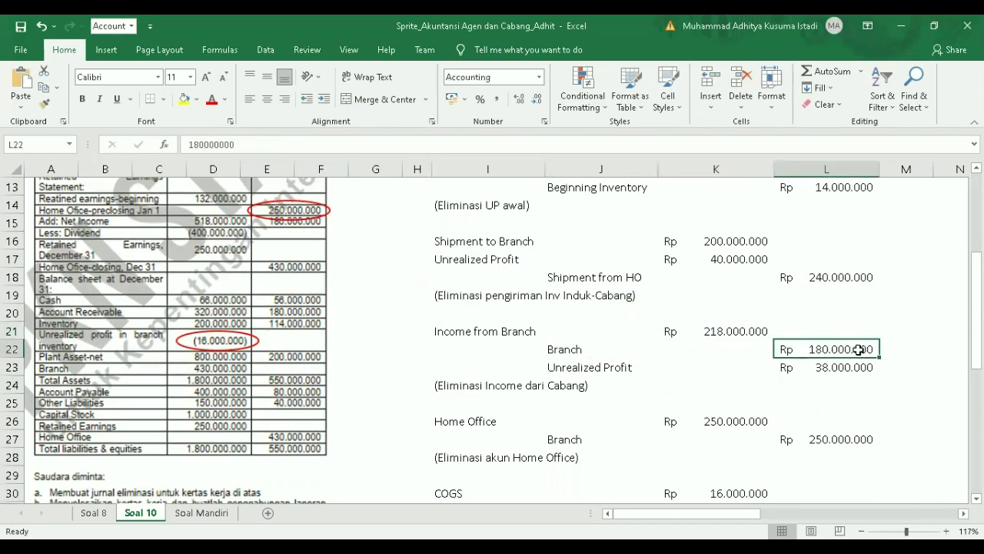
{"action": "left_click", "coordinate": [571, 368]}
{"action": "left_click", "coordinate": [847, 367]}
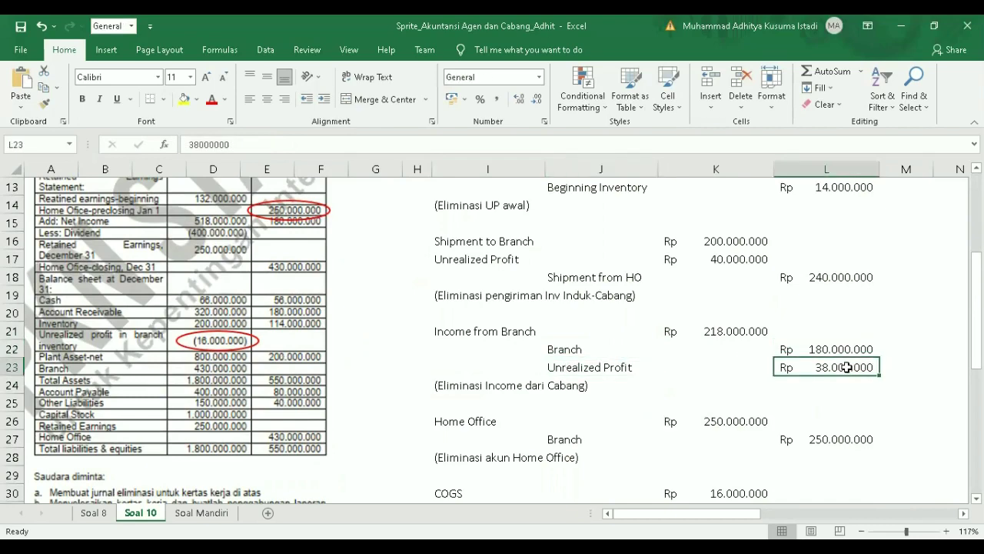
{"action": "scroll", "coordinate": [846, 367], "scroll_direction": "up", "scroll_amount": 3}
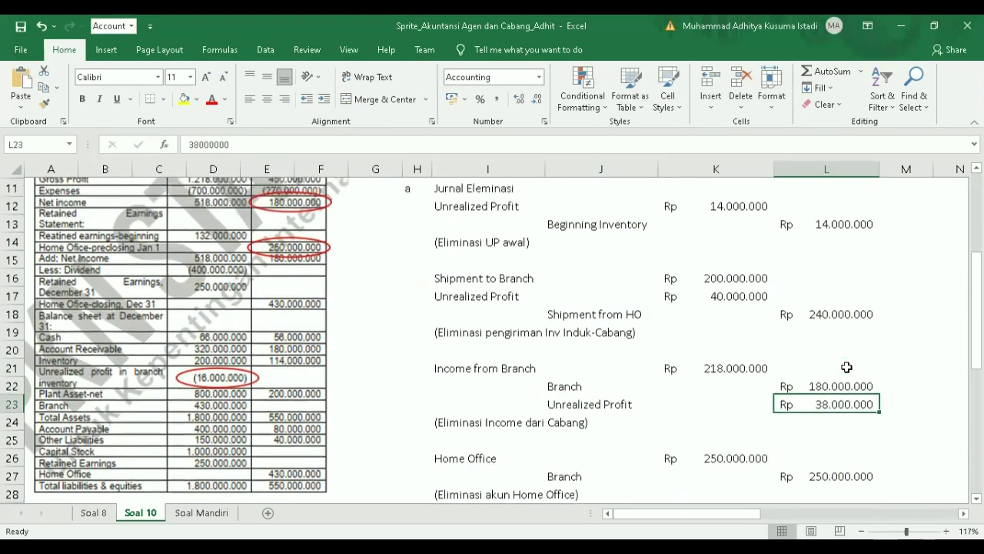
{"action": "scroll", "coordinate": [830, 385], "scroll_direction": "down", "scroll_amount": 2}
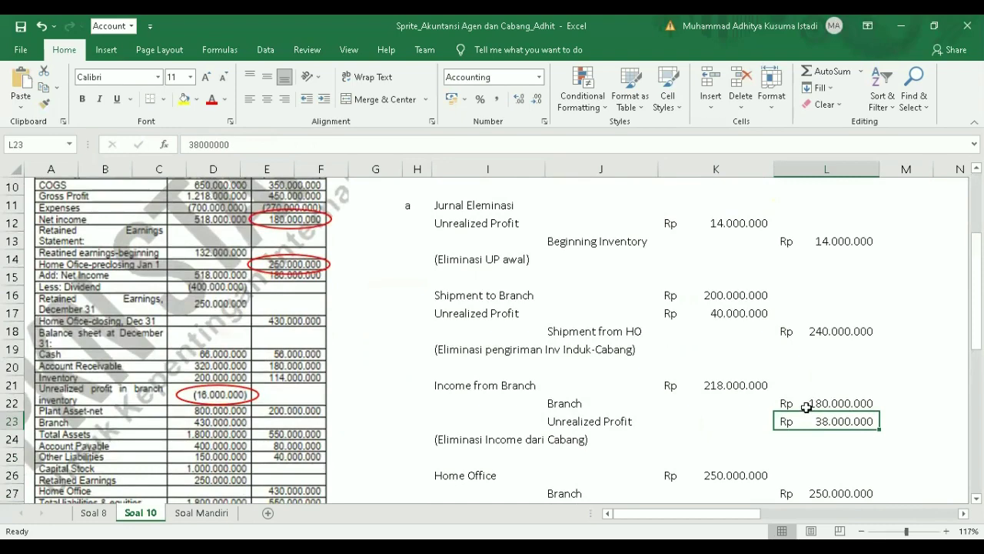
Compare the Branch credit line in row 22 with the branch's circled net income in the source income statement.
{"action": "left_click_drag", "start_coordinate": [806, 400], "coordinate": [595, 401]}
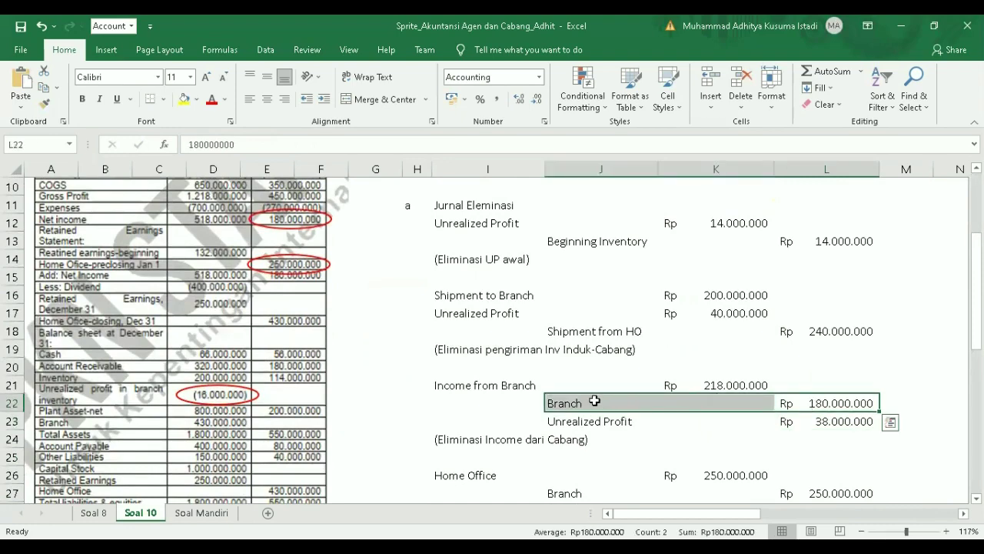
{"action": "scroll", "coordinate": [387, 356], "scroll_direction": "up", "scroll_amount": 1}
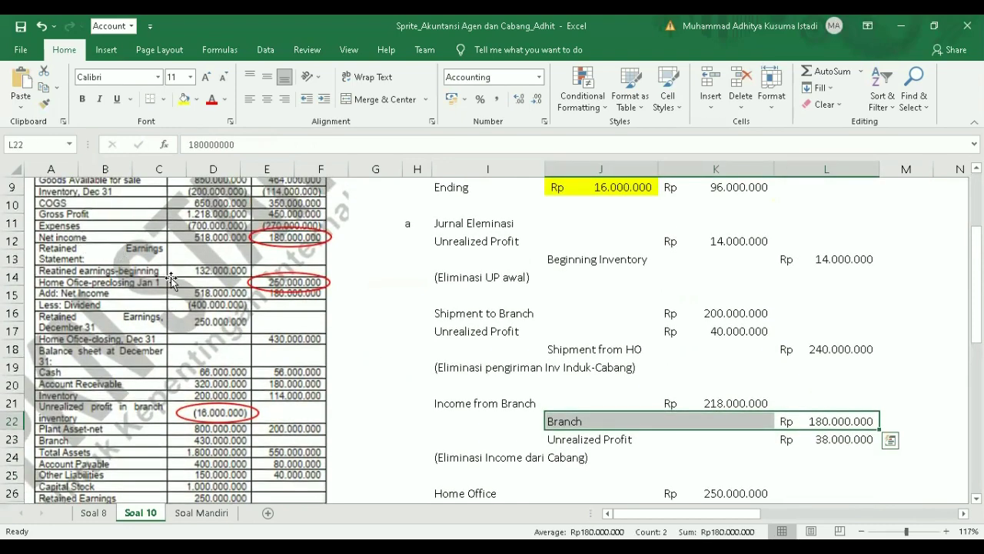
{"action": "scroll", "coordinate": [171, 278], "scroll_direction": "down", "scroll_amount": 2}
{"action": "scroll", "coordinate": [171, 278], "scroll_direction": "up", "scroll_amount": 4}
{"action": "scroll", "coordinate": [171, 278], "scroll_direction": "up", "scroll_amount": 2}
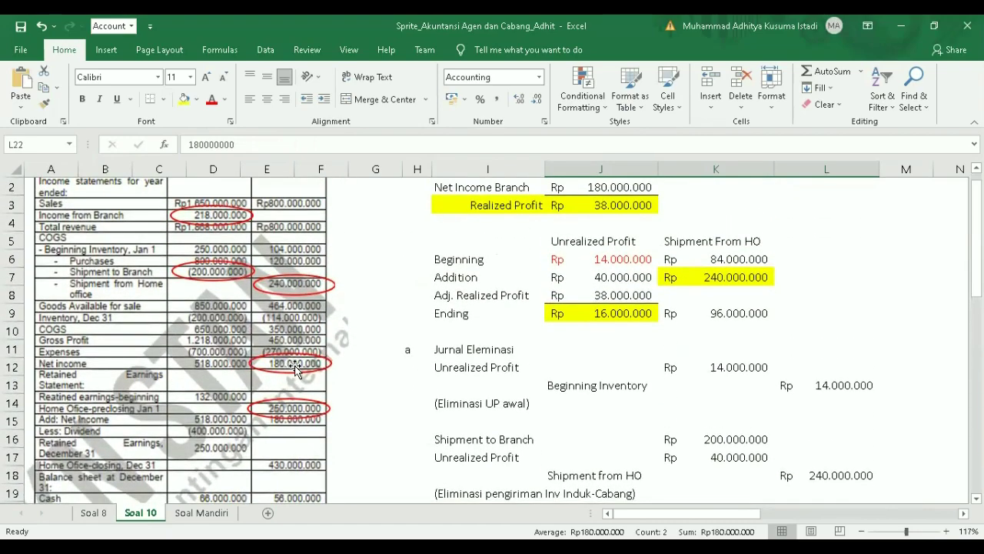
Check the credit amounts of the branch income journal and change its description in I24 to "(Eliminasi realized profit)".
{"action": "scroll", "coordinate": [296, 370], "scroll_direction": "down", "scroll_amount": 3}
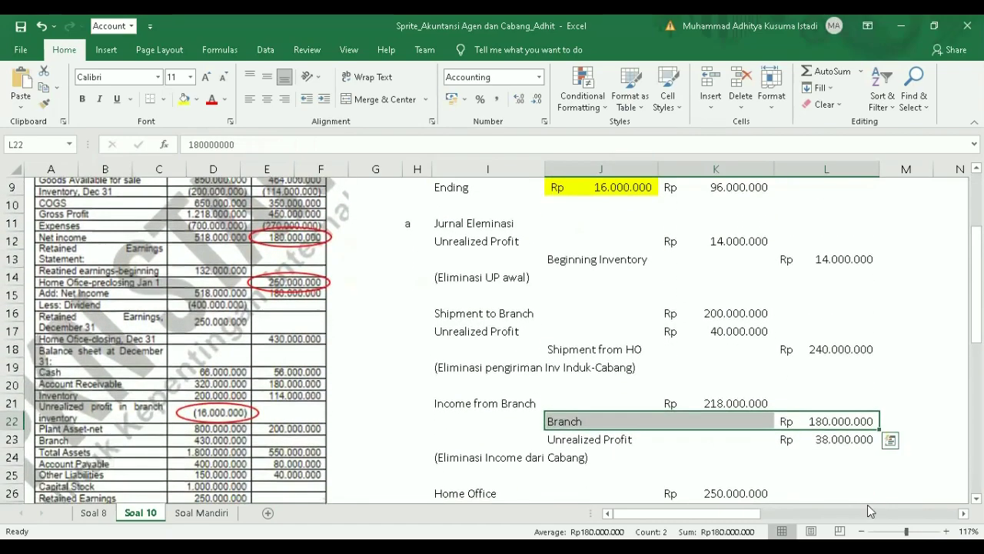
{"action": "left_click", "coordinate": [833, 416]}
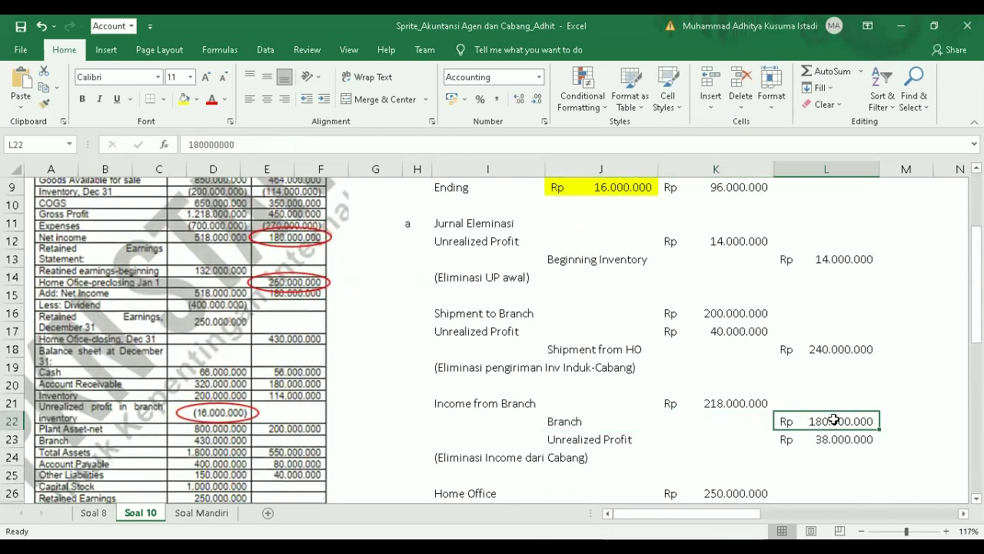
{"action": "left_click_drag", "start_coordinate": [575, 440], "coordinate": [851, 439]}
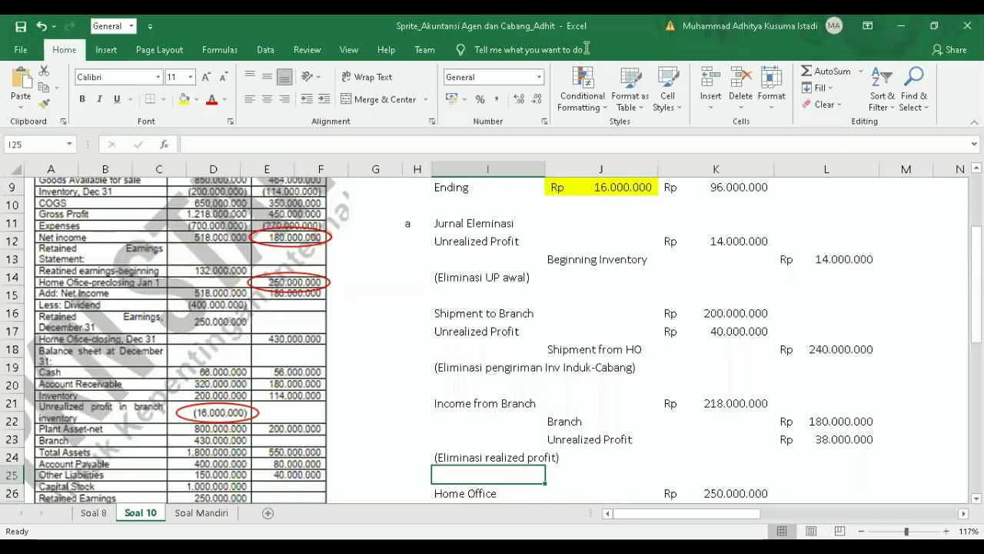
Select the Unrealized Profit and Shipment From HO schedule (I5:K9) and review it against the source statements and the elimination journals.
{"action": "scroll", "coordinate": [649, 283], "scroll_direction": "up", "scroll_amount": 1}
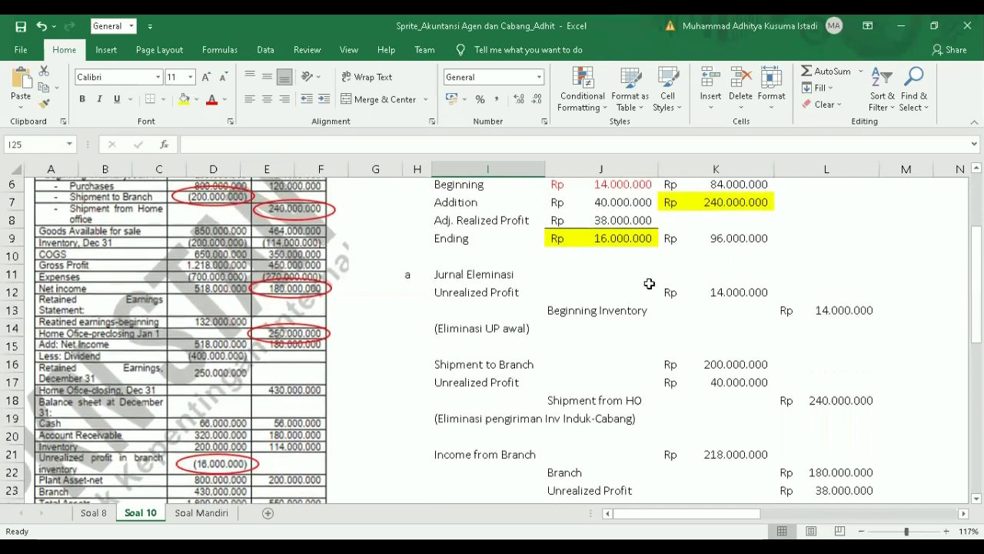
{"action": "scroll", "coordinate": [649, 284], "scroll_direction": "up", "scroll_amount": 1}
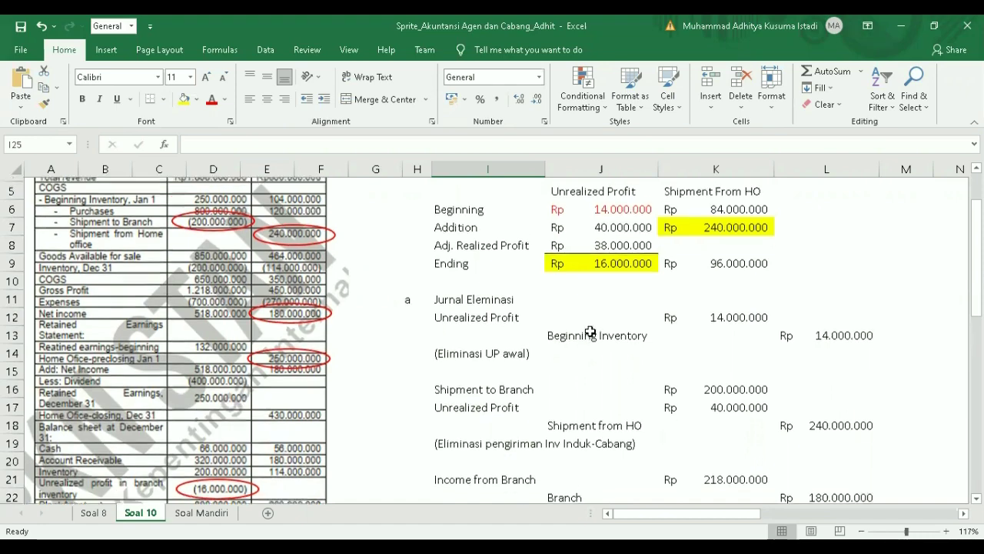
{"action": "scroll", "coordinate": [590, 331], "scroll_direction": "up", "scroll_amount": 1}
{"action": "left_click_drag", "start_coordinate": [458, 209], "coordinate": [750, 275]}
{"action": "scroll", "coordinate": [750, 275], "scroll_direction": "down", "scroll_amount": 1}
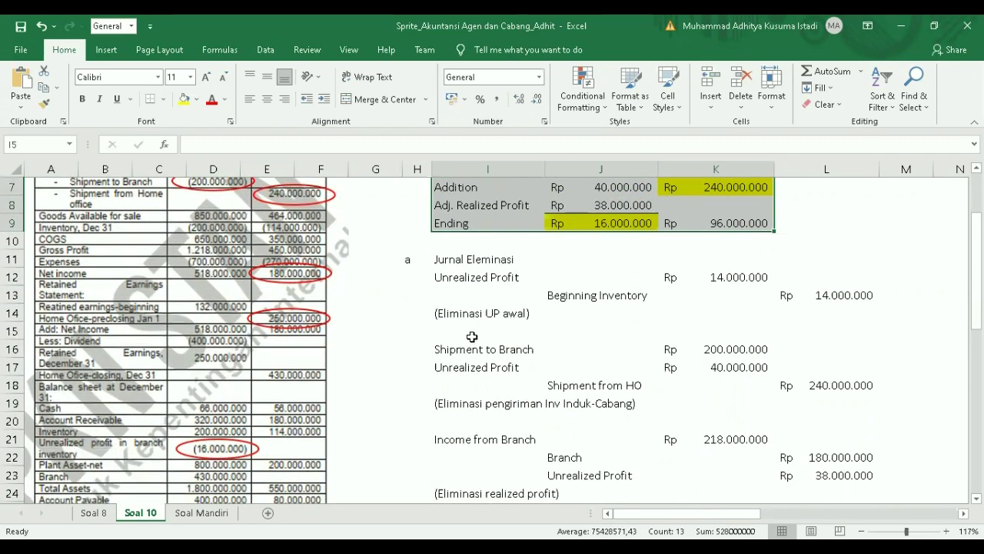
{"action": "scroll", "coordinate": [471, 336], "scroll_direction": "up", "scroll_amount": 2}
{"action": "scroll", "coordinate": [471, 336], "scroll_direction": "down", "scroll_amount": 1}
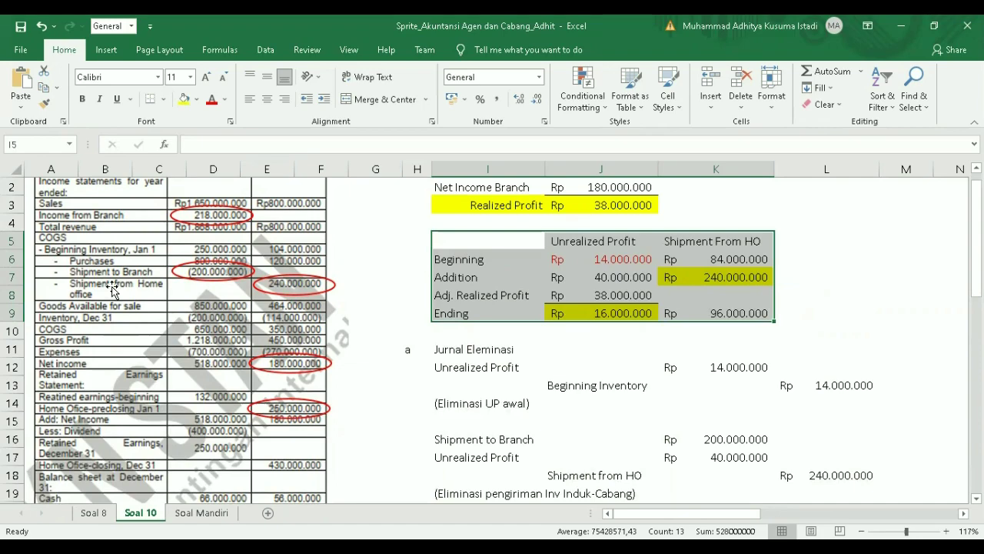
{"action": "scroll", "coordinate": [112, 289], "scroll_direction": "down", "scroll_amount": 3}
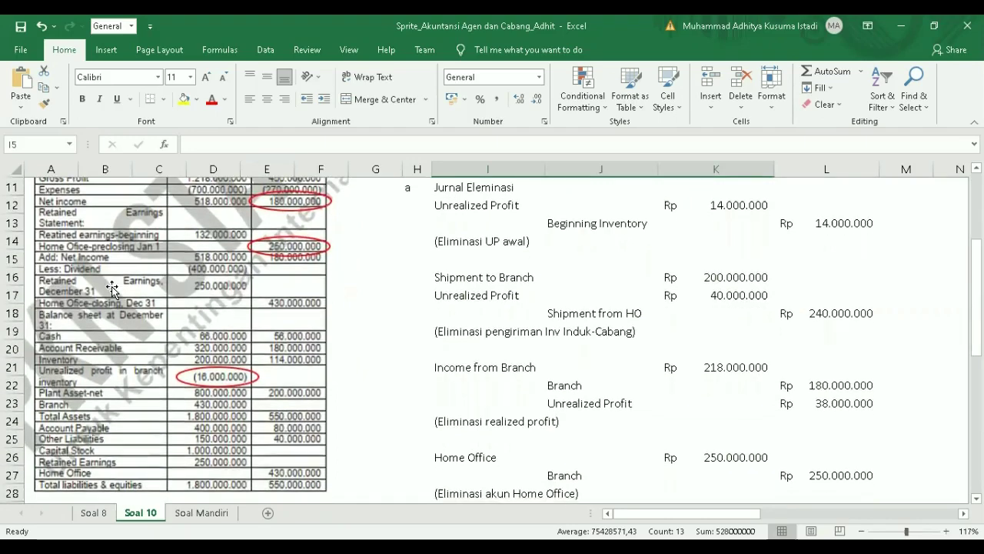
{"action": "scroll", "coordinate": [457, 417], "scroll_direction": "up", "scroll_amount": 1}
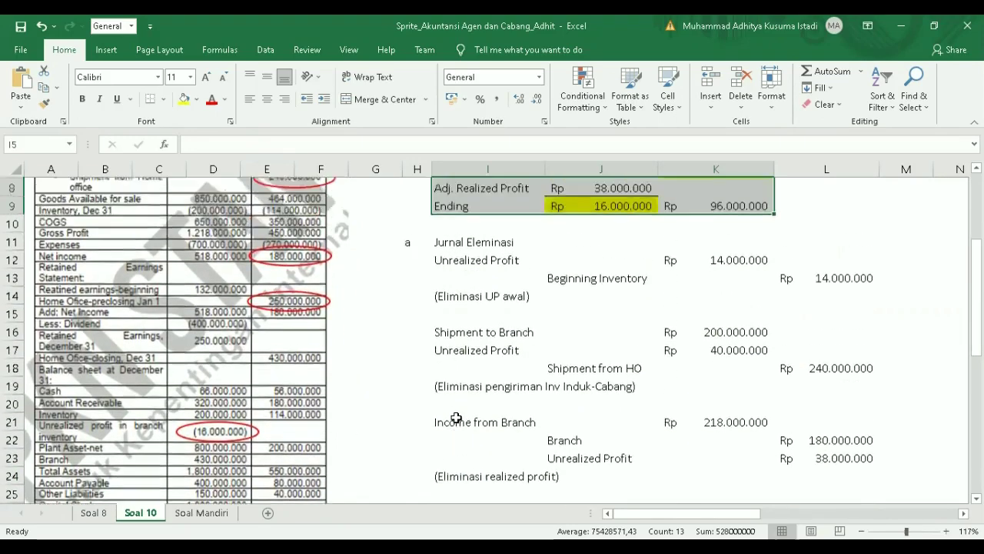
Check the Realized Profit calculation in J3 against the Income from Branch elimination journal in rows 21 to 24.
{"action": "scroll", "coordinate": [456, 418], "scroll_direction": "up", "scroll_amount": 3}
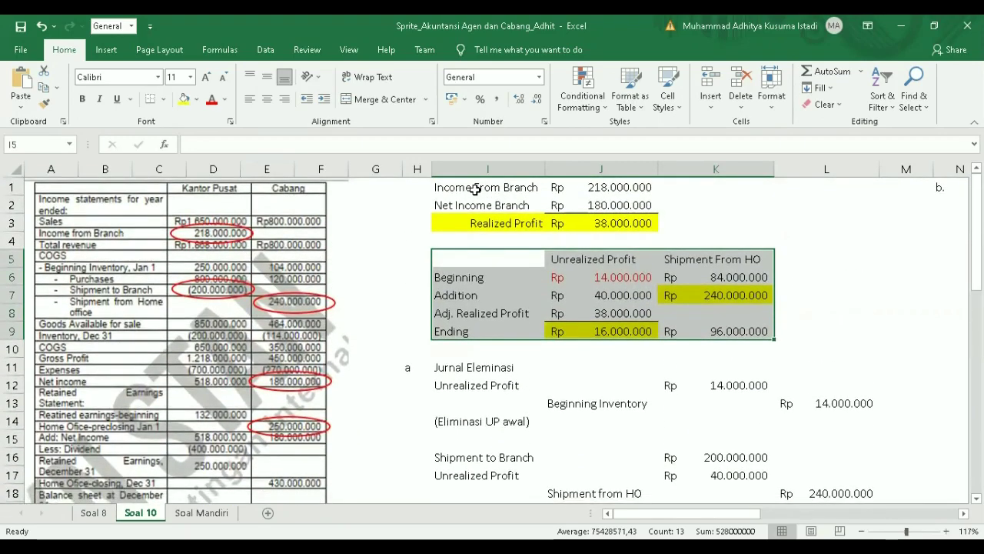
{"action": "left_click", "coordinate": [585, 223]}
{"action": "scroll", "coordinate": [586, 223], "scroll_direction": "down", "scroll_amount": 1}
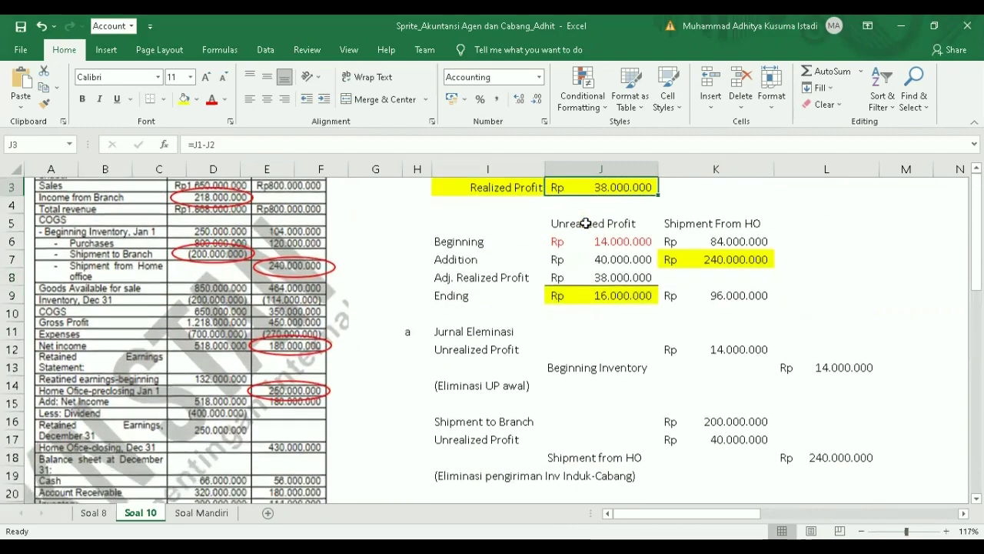
{"action": "scroll", "coordinate": [586, 223], "scroll_direction": "down", "scroll_amount": 3}
{"action": "left_click", "coordinate": [586, 223]}
{"action": "scroll", "coordinate": [586, 223], "scroll_direction": "down", "scroll_amount": 1}
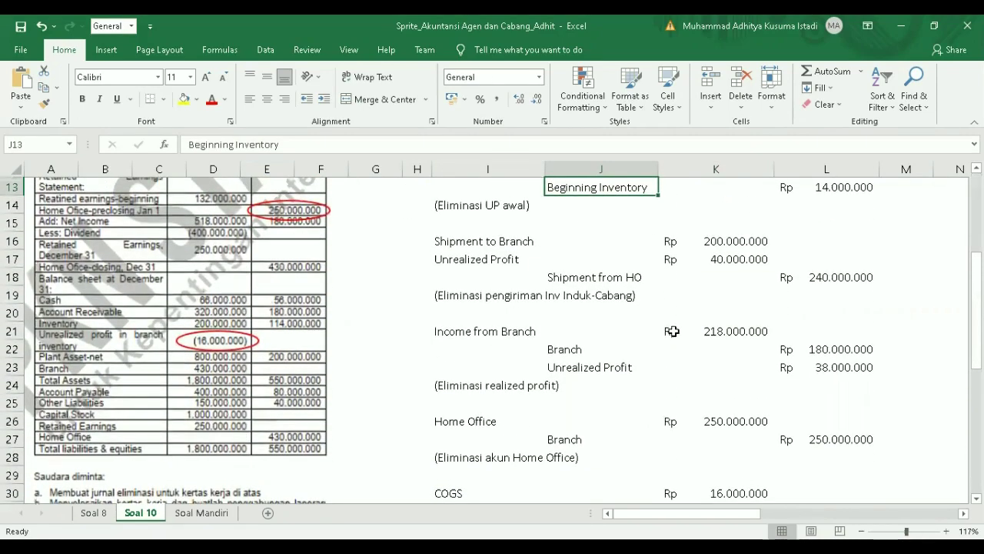
{"action": "scroll", "coordinate": [730, 332], "scroll_direction": "up", "scroll_amount": 4}
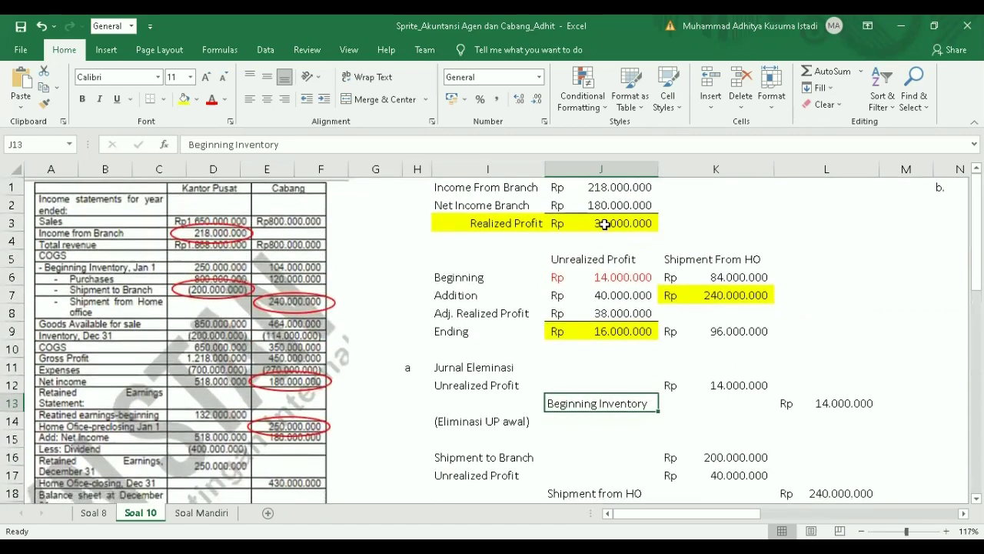
{"action": "scroll", "coordinate": [564, 191], "scroll_direction": "down", "scroll_amount": 3}
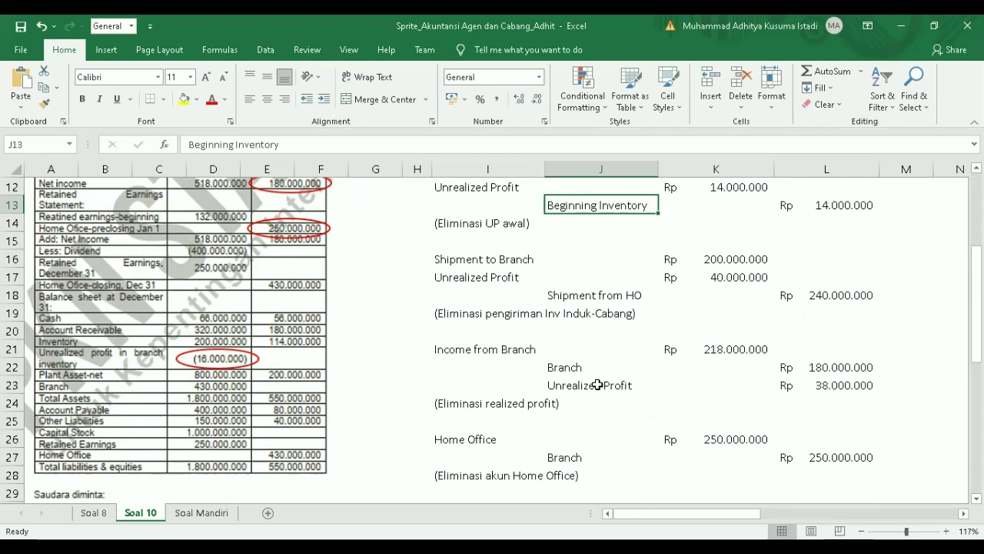
{"action": "scroll", "coordinate": [597, 384], "scroll_direction": "down", "scroll_amount": 1}
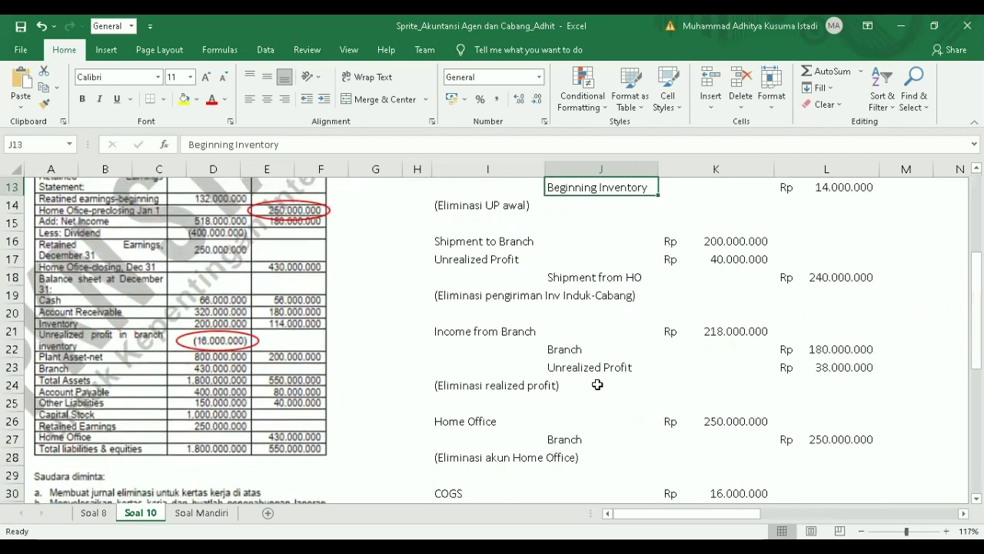
Compare the Home Office and Branch elimination journal in rows 26 to 28 with the circled Home Office-preclosing Jan 1 figure in the source statement.
{"action": "scroll", "coordinate": [598, 385], "scroll_direction": "down", "scroll_amount": 1}
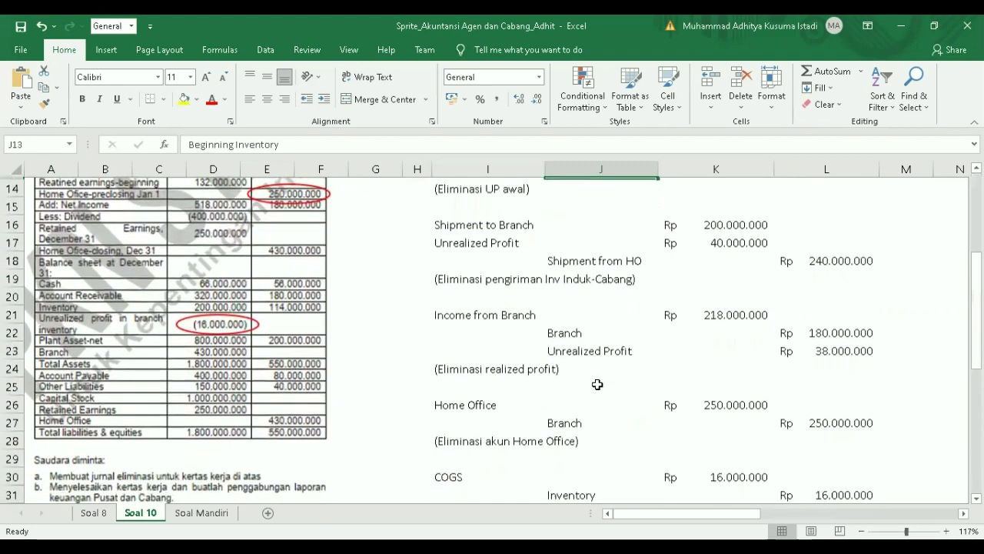
{"action": "scroll", "coordinate": [598, 385], "scroll_direction": "down", "scroll_amount": 1}
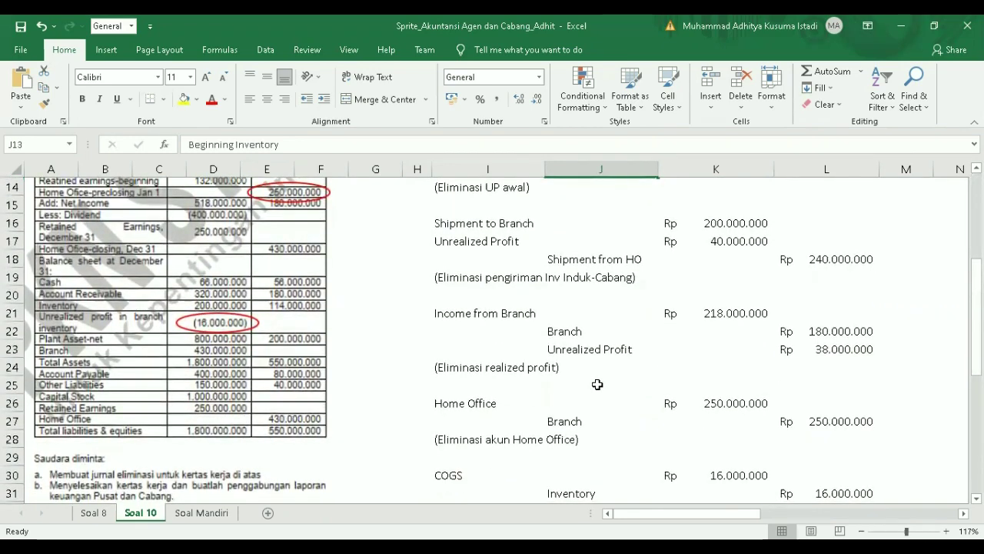
{"action": "scroll", "coordinate": [363, 301], "scroll_direction": "up", "scroll_amount": 2}
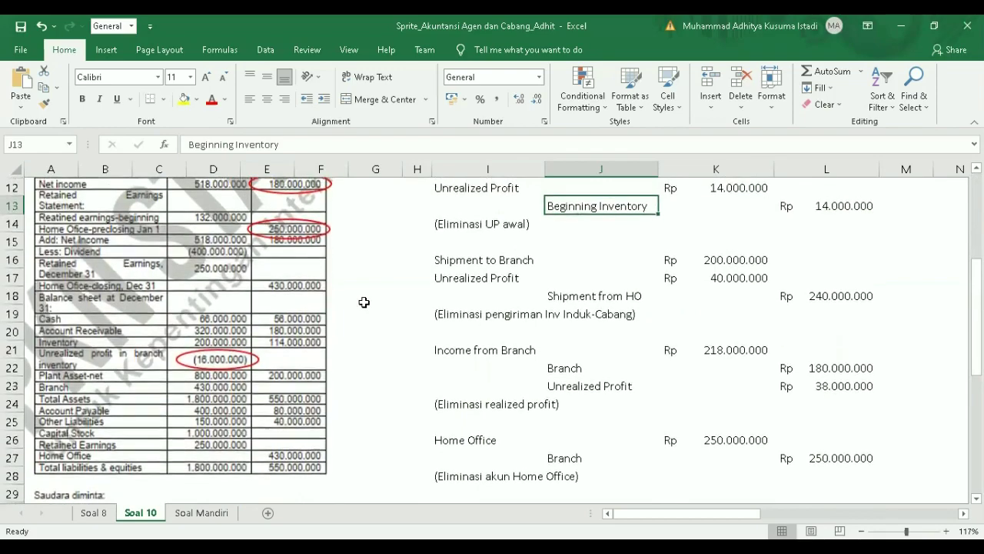
{"action": "scroll", "coordinate": [364, 302], "scroll_direction": "up", "scroll_amount": 2}
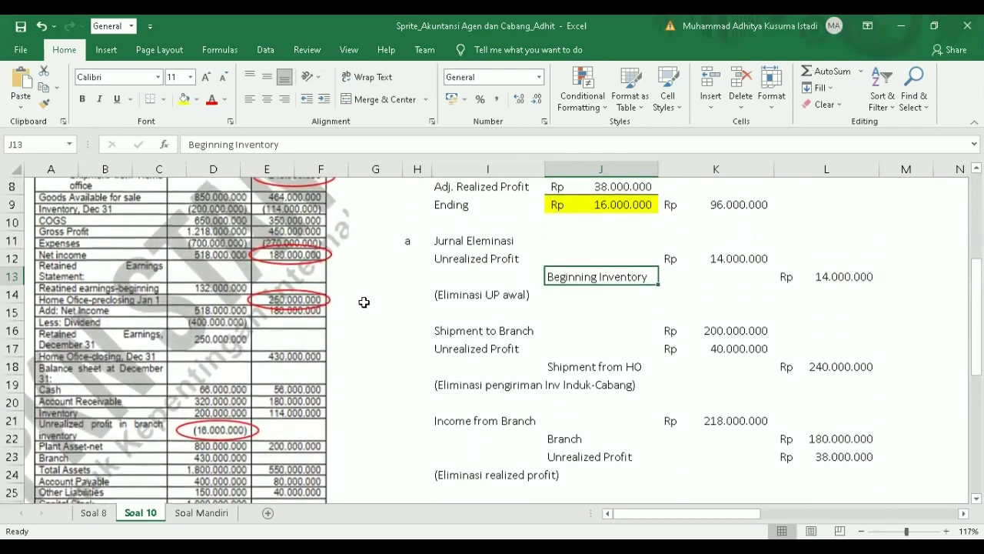
{"action": "scroll", "coordinate": [364, 302], "scroll_direction": "down", "scroll_amount": 2}
{"action": "scroll", "coordinate": [364, 302], "scroll_direction": "down", "scroll_amount": 1}
{"action": "scroll", "coordinate": [363, 302], "scroll_direction": "up", "scroll_amount": 3}
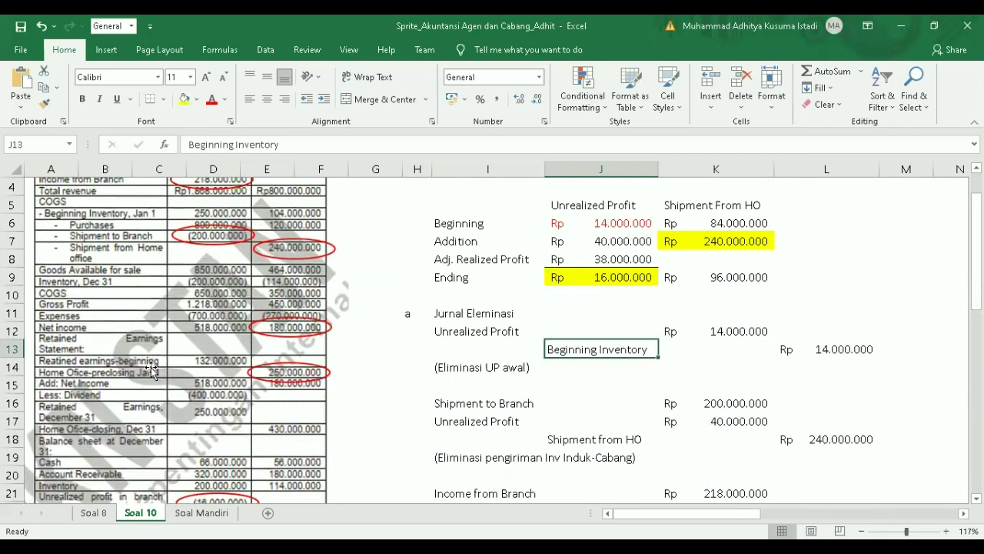
{"action": "left_click", "coordinate": [58, 382]}
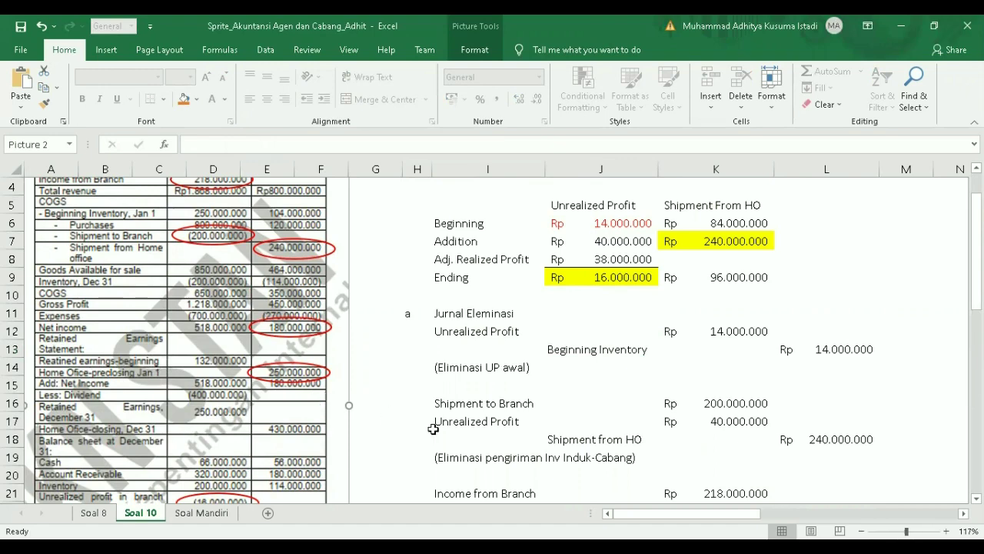
{"action": "scroll", "coordinate": [433, 429], "scroll_direction": "down", "scroll_amount": 3}
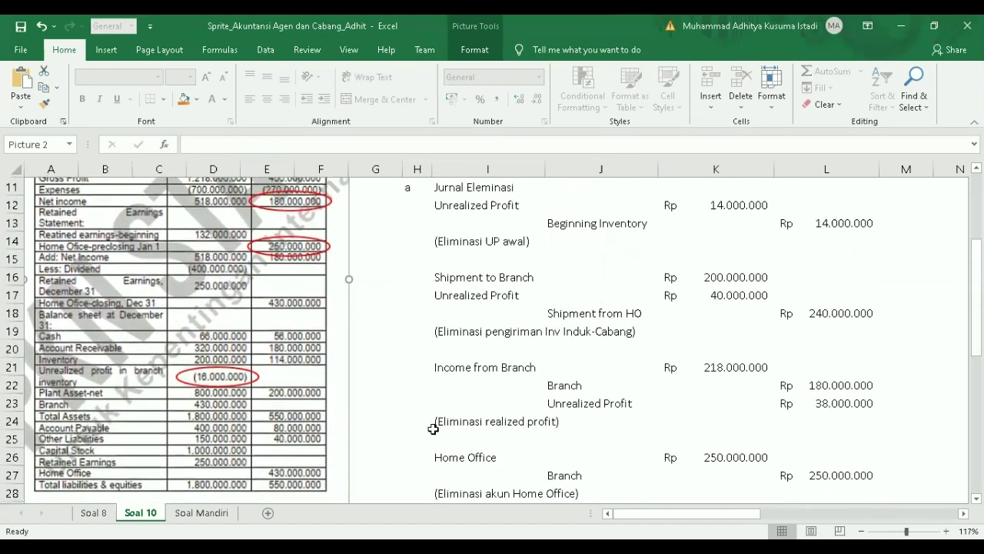
{"action": "scroll", "coordinate": [450, 424], "scroll_direction": "down", "scroll_amount": 1}
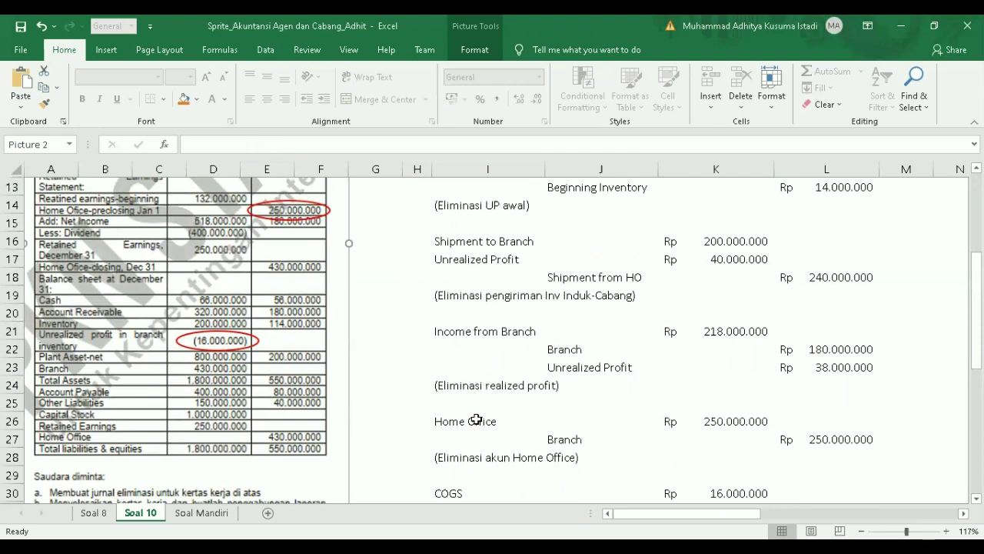
Review the COGS and Inventory elimination in rows 30 to 32 against the ending unrealized profit in J9 and the source balance sheet.
{"action": "scroll", "coordinate": [477, 419], "scroll_direction": "down", "scroll_amount": 2}
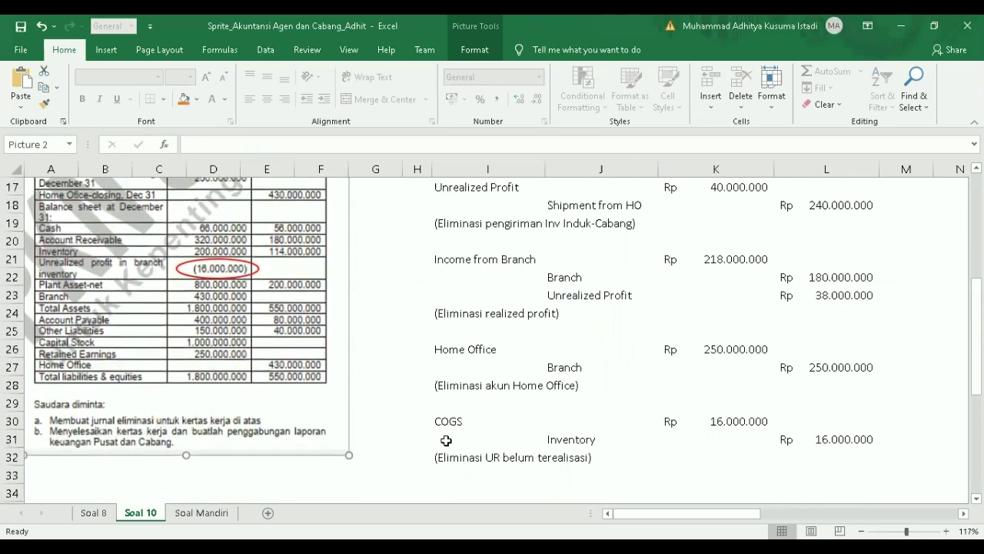
{"action": "left_click_drag", "start_coordinate": [440, 460], "coordinate": [579, 459]}
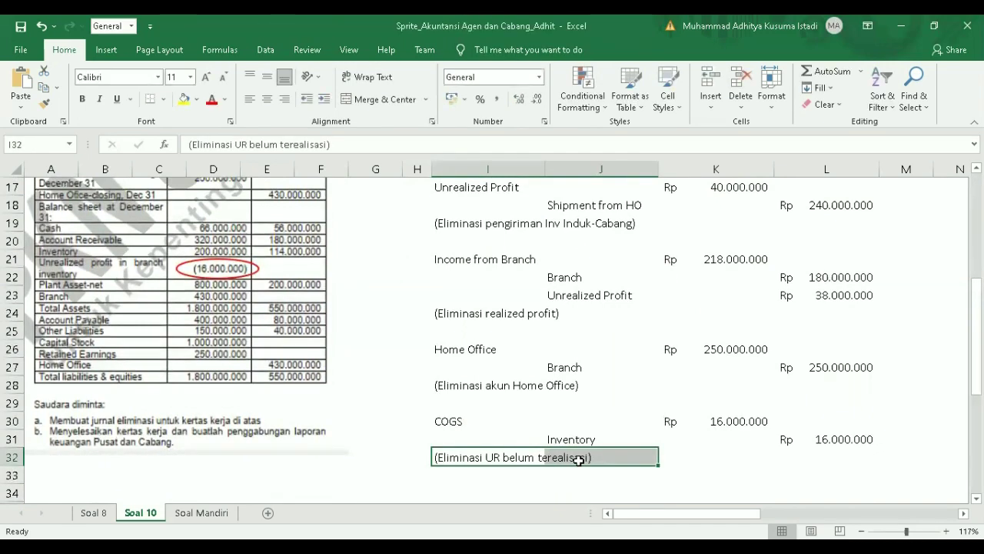
{"action": "scroll", "coordinate": [485, 381], "scroll_direction": "up", "scroll_amount": 1}
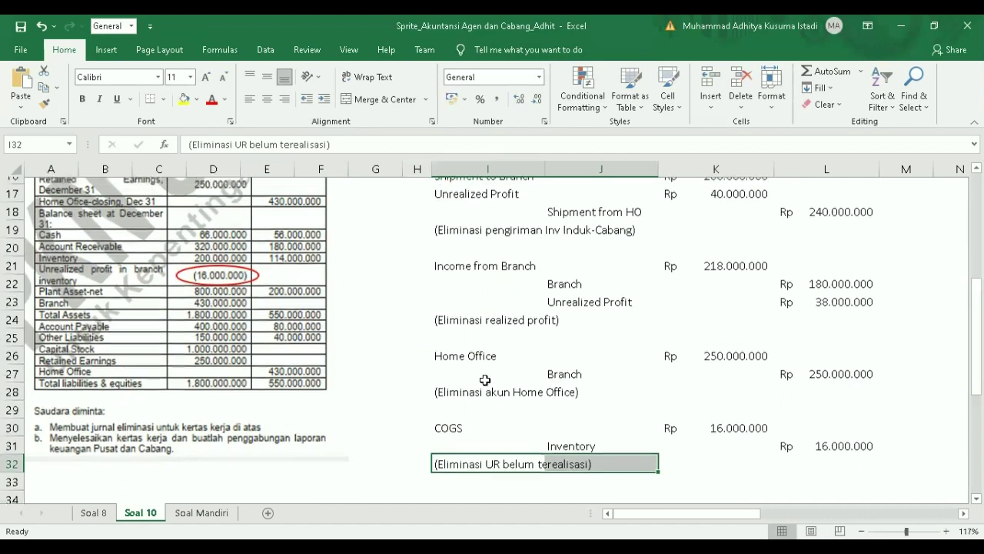
{"action": "scroll", "coordinate": [485, 380], "scroll_direction": "down", "scroll_amount": 1}
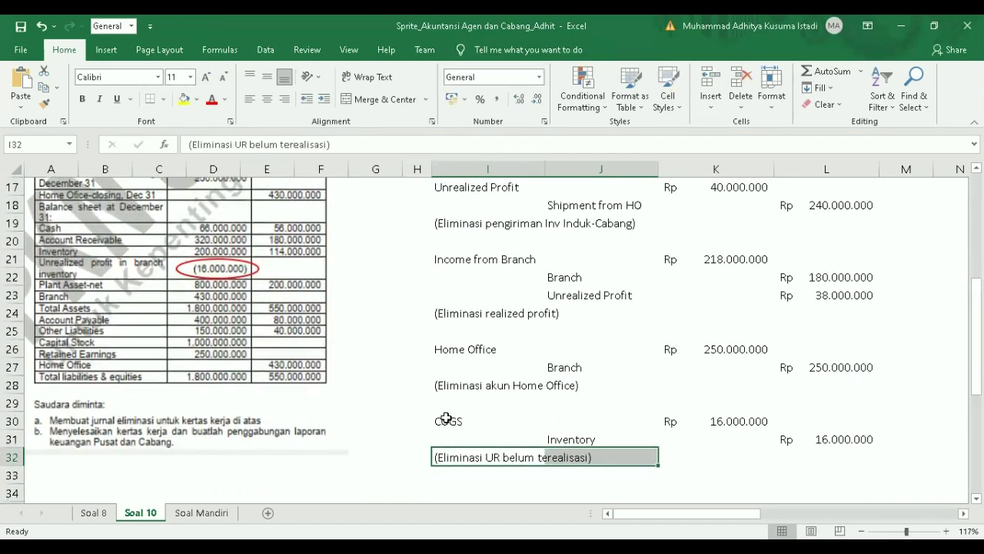
{"action": "scroll", "coordinate": [446, 419], "scroll_direction": "up", "scroll_amount": 5}
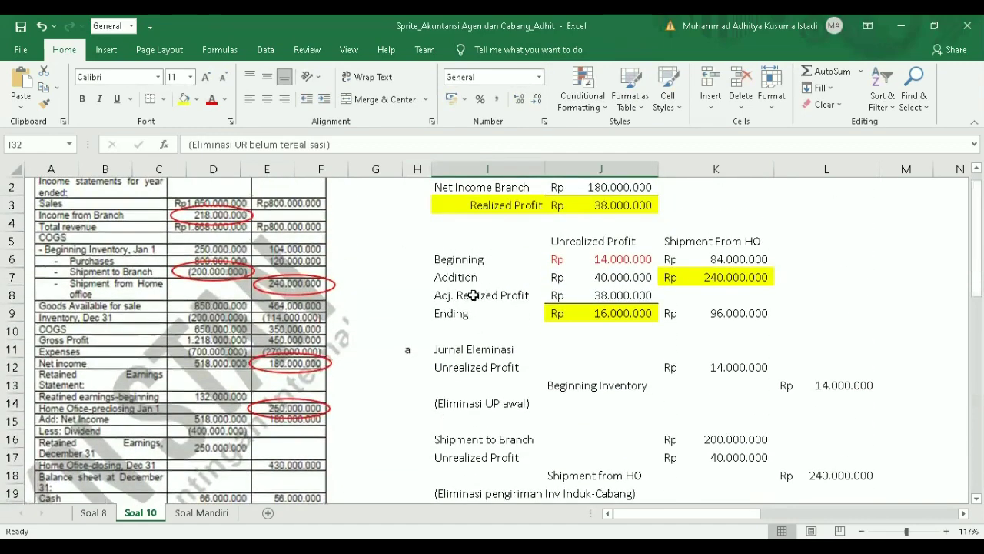
{"action": "left_click", "coordinate": [600, 314]}
{"action": "scroll", "coordinate": [601, 315], "scroll_direction": "down", "scroll_amount": 1}
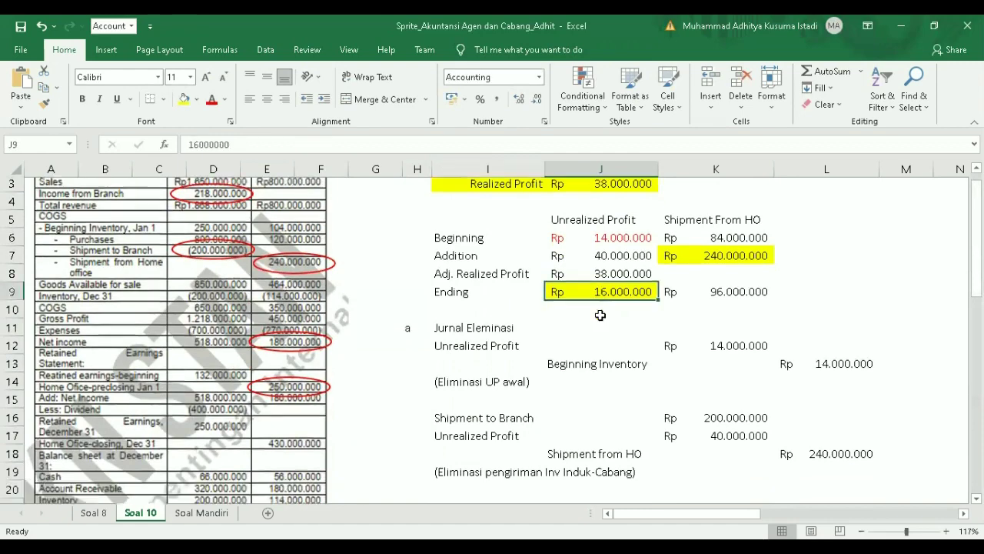
{"action": "scroll", "coordinate": [601, 315], "scroll_direction": "down", "scroll_amount": 6}
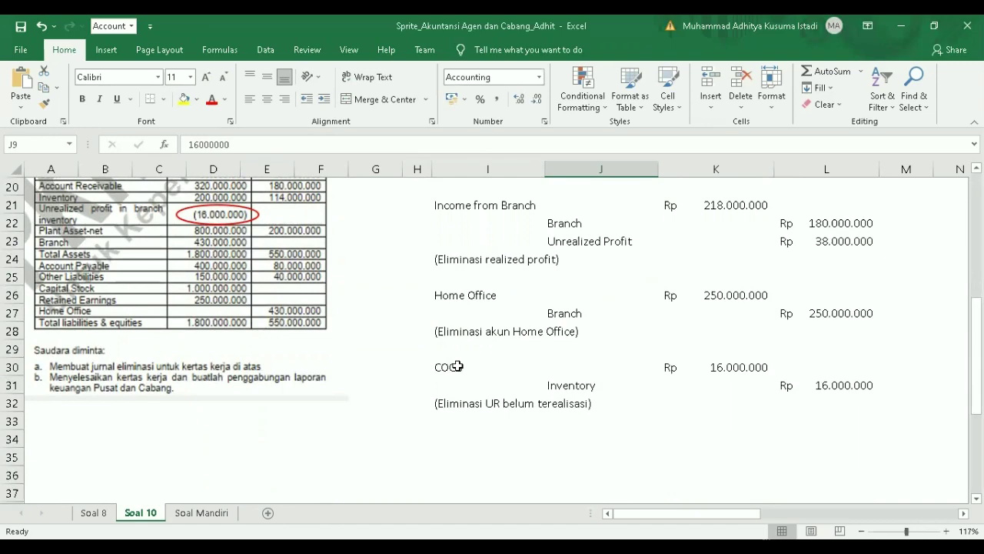
{"action": "scroll", "coordinate": [438, 397], "scroll_direction": "up", "scroll_amount": 2}
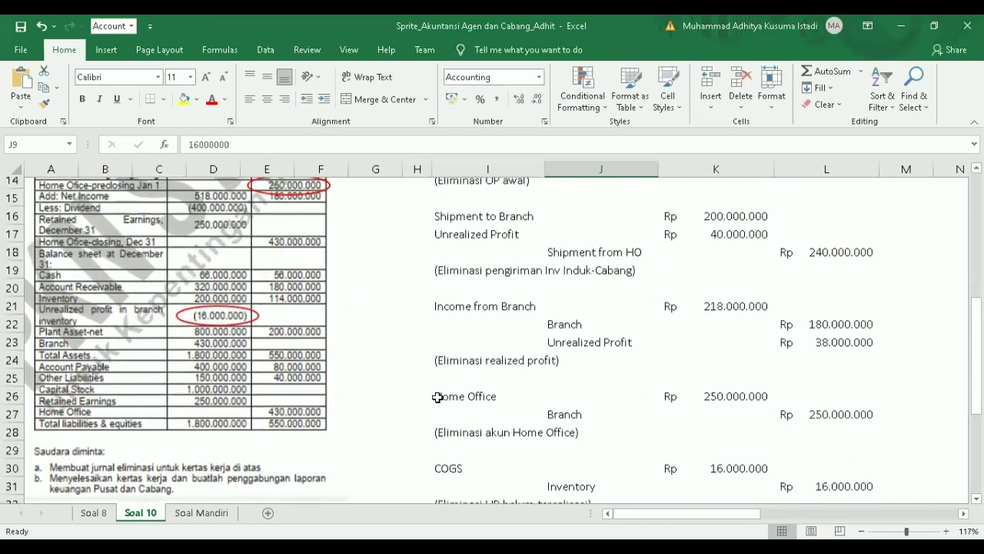
{"action": "scroll", "coordinate": [438, 396], "scroll_direction": "down", "scroll_amount": 1}
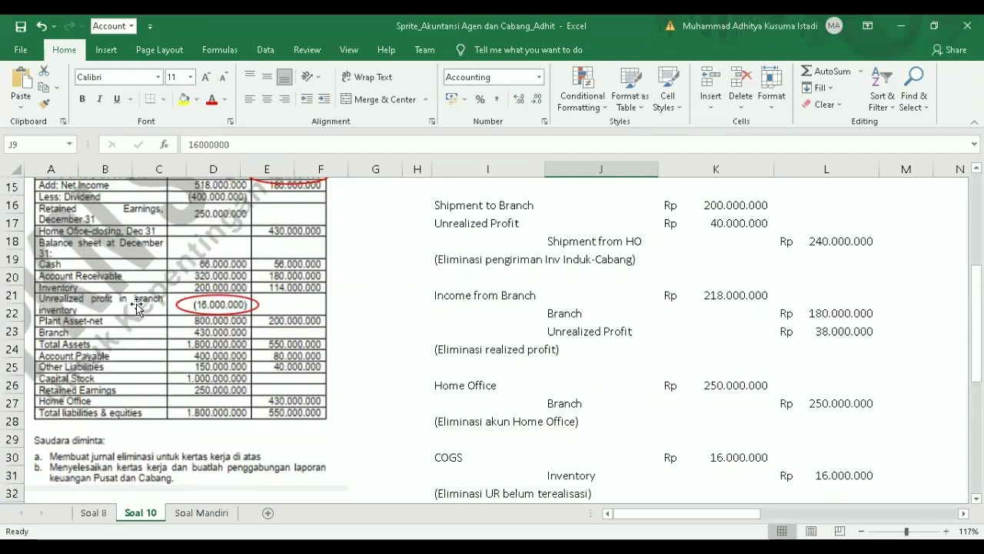
{"action": "scroll", "coordinate": [377, 376], "scroll_direction": "down", "scroll_amount": 2}
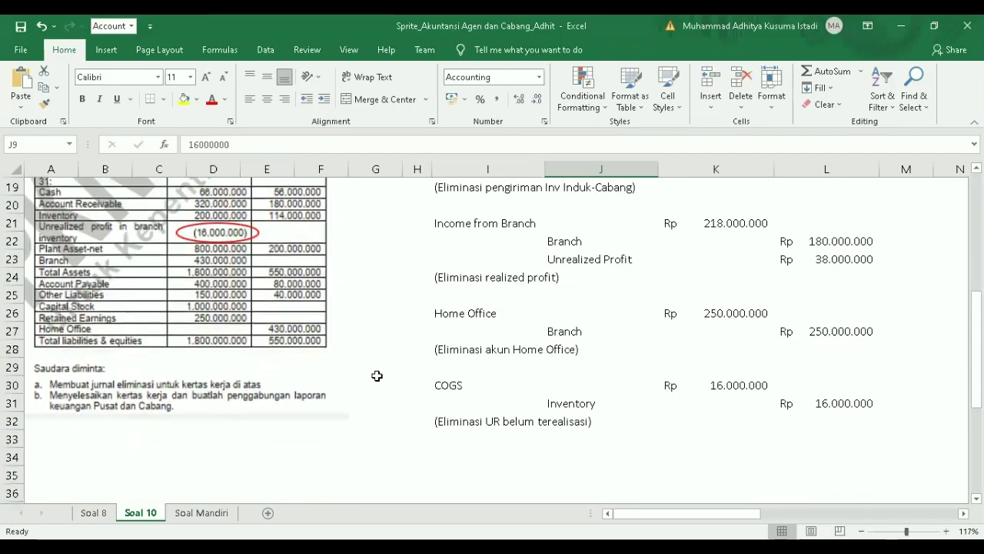
Look over the part b worksheet in columns O to T, from the Kantor Pusat and Cabang figures to Balance 31 December.
{"action": "scroll", "coordinate": [411, 345], "scroll_direction": "down", "scroll_amount": 4, "text": "ctrl"}
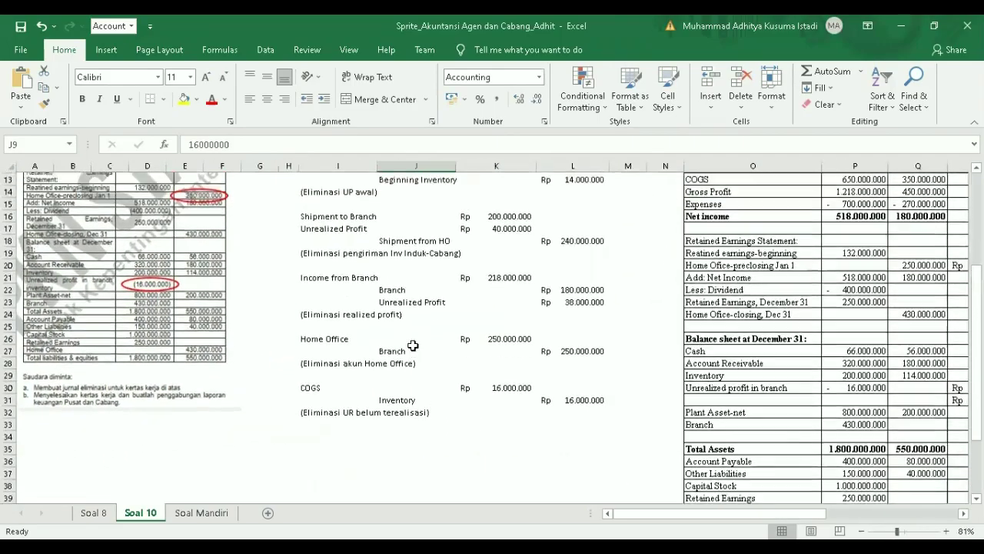
{"action": "scroll", "coordinate": [413, 346], "scroll_direction": "up", "scroll_amount": 3}
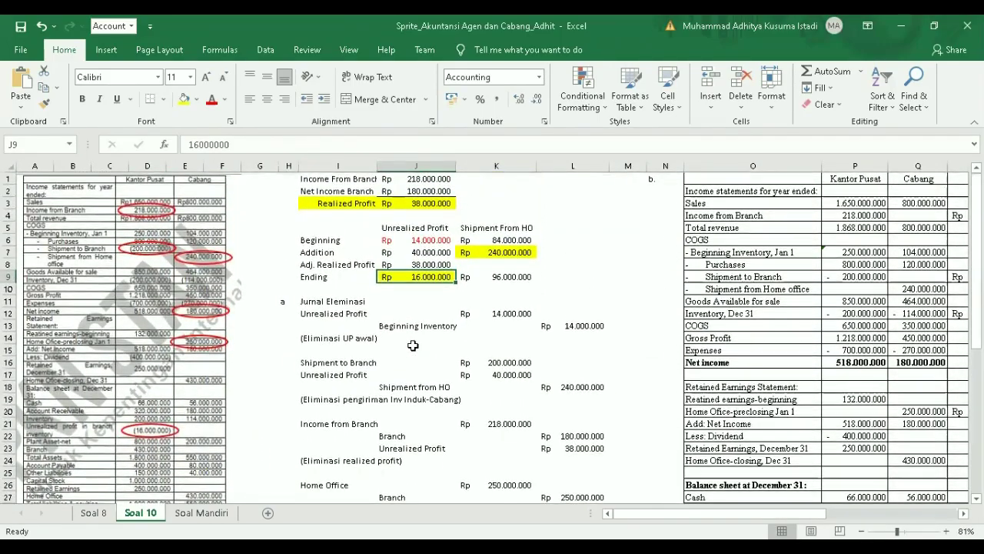
{"action": "scroll", "coordinate": [413, 345], "scroll_direction": "right", "scroll_amount": 1}
{"action": "scroll", "coordinate": [413, 345], "scroll_direction": "right", "scroll_amount": 5}
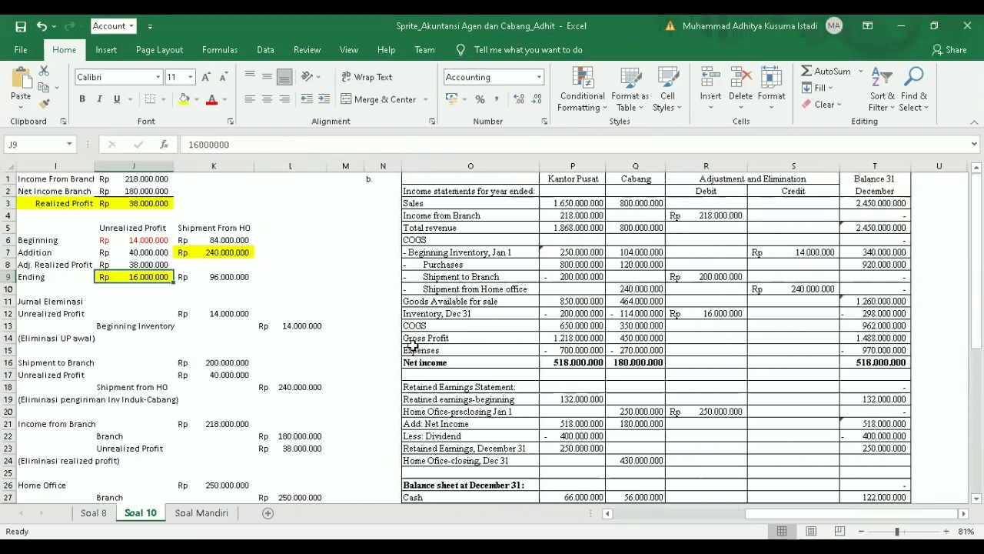
{"action": "scroll", "coordinate": [413, 345], "scroll_direction": "down", "scroll_amount": 1}
{"action": "scroll", "coordinate": [413, 345], "scroll_direction": "up", "scroll_amount": 1}
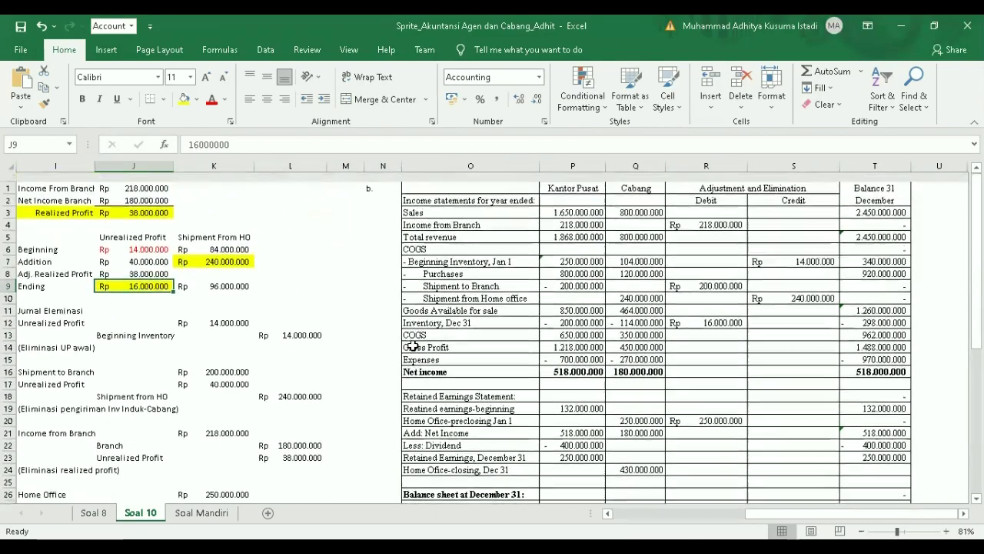
{"action": "scroll", "coordinate": [507, 311], "scroll_direction": "up", "scroll_amount": 2}
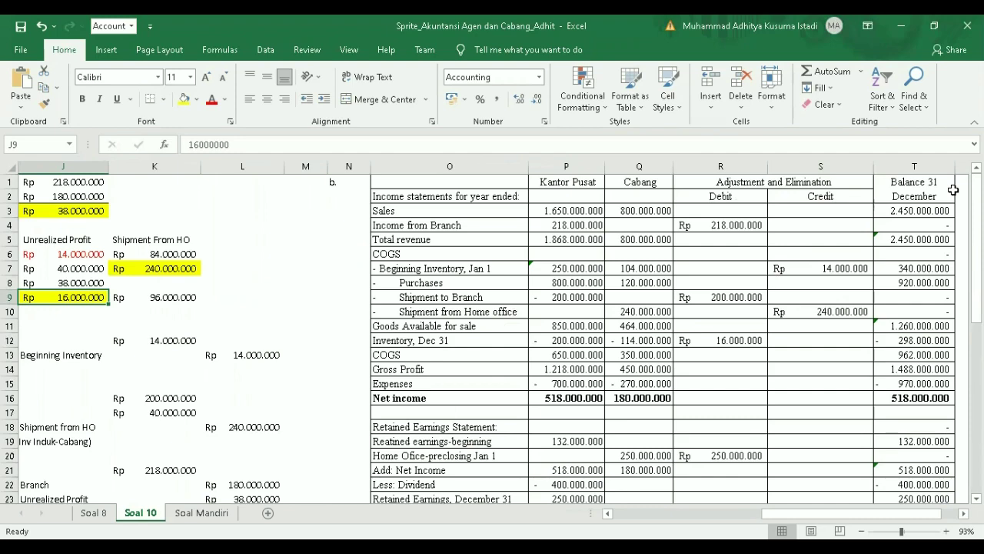
Examine the worksheet's income statement eliminations and compare the combined net income in T16 with the Kantor Pusat net income in P16.
{"action": "scroll", "coordinate": [823, 306], "scroll_direction": "down", "scroll_amount": 2}
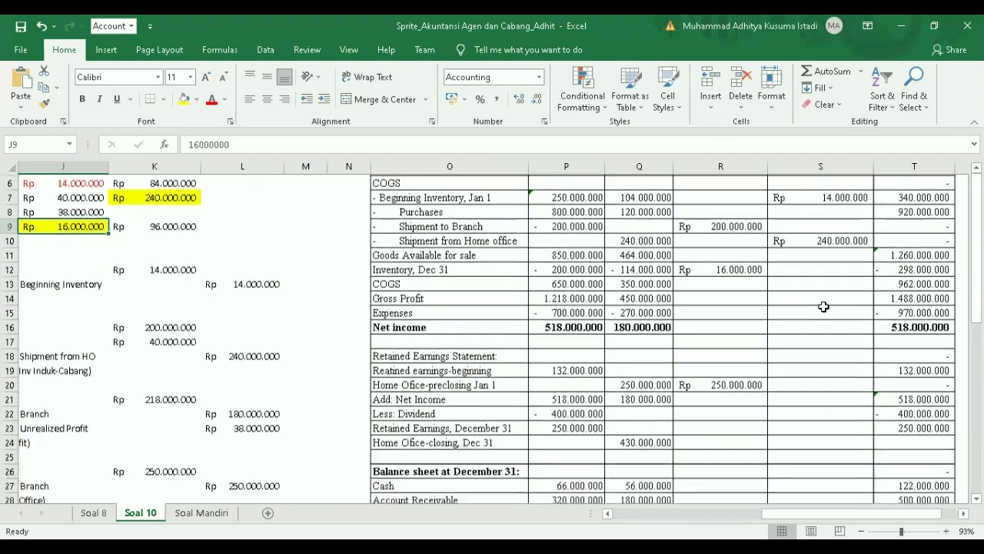
{"action": "scroll", "coordinate": [823, 306], "scroll_direction": "up", "scroll_amount": 1}
{"action": "scroll", "coordinate": [823, 307], "scroll_direction": "up", "scroll_amount": 1}
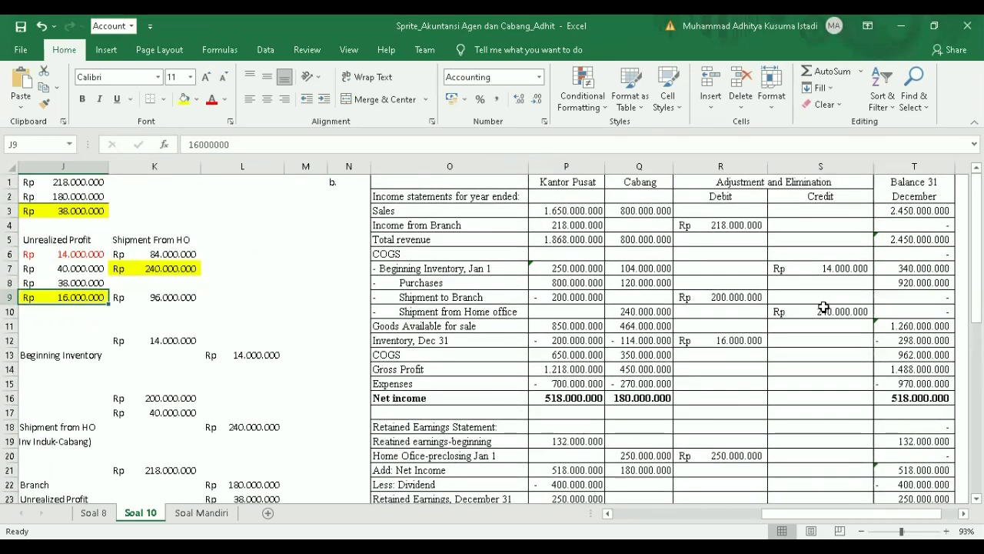
{"action": "scroll", "coordinate": [822, 307], "scroll_direction": "down", "scroll_amount": 3}
{"action": "scroll", "coordinate": [823, 307], "scroll_direction": "up", "scroll_amount": 2}
{"action": "scroll", "coordinate": [823, 306], "scroll_direction": "up", "scroll_amount": 1}
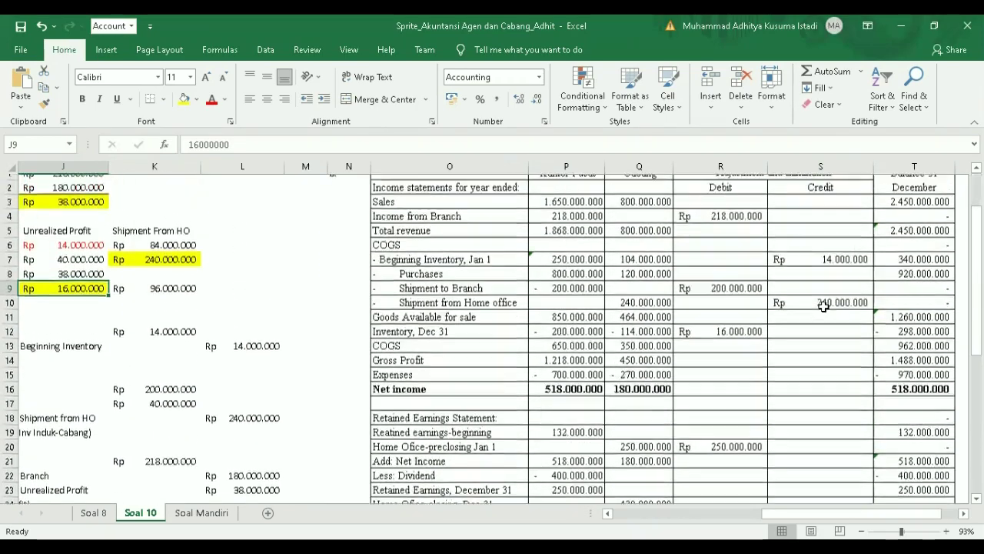
{"action": "scroll", "coordinate": [823, 306], "scroll_direction": "up", "scroll_amount": 1}
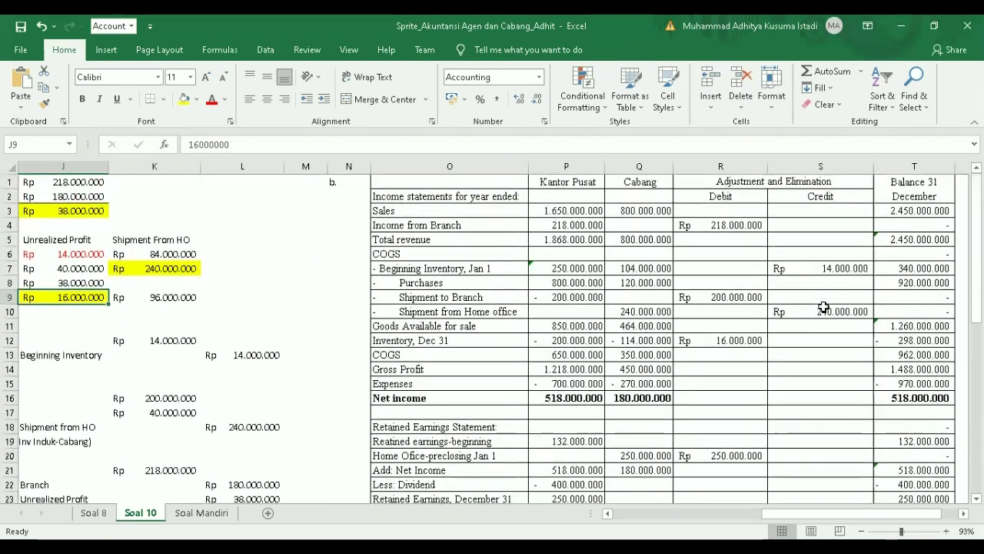
{"action": "left_click", "coordinate": [916, 402]}
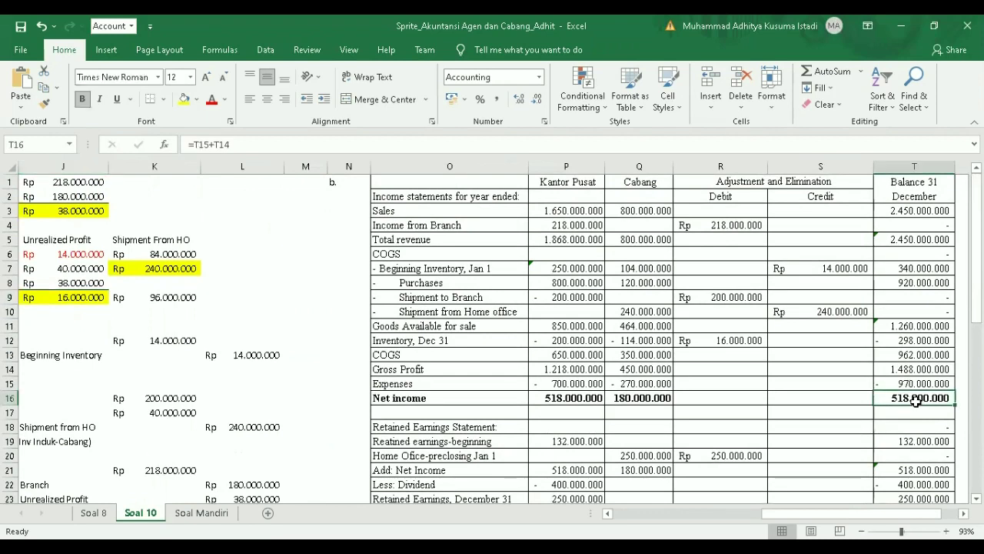
{"action": "left_click", "coordinate": [570, 399]}
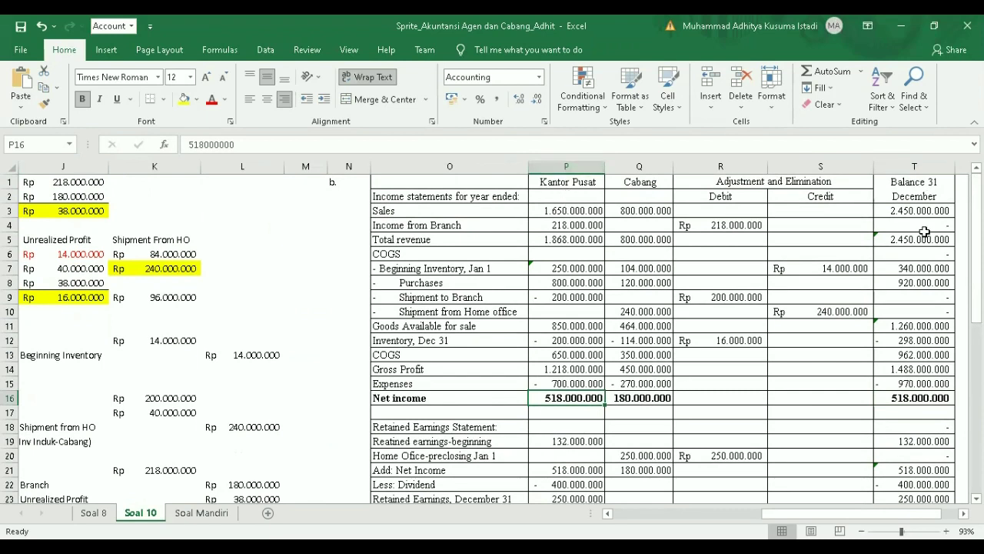
Check the combined net income formula in T16 once more against the Kantor Pusat figure in P16.
{"action": "left_click", "coordinate": [916, 394]}
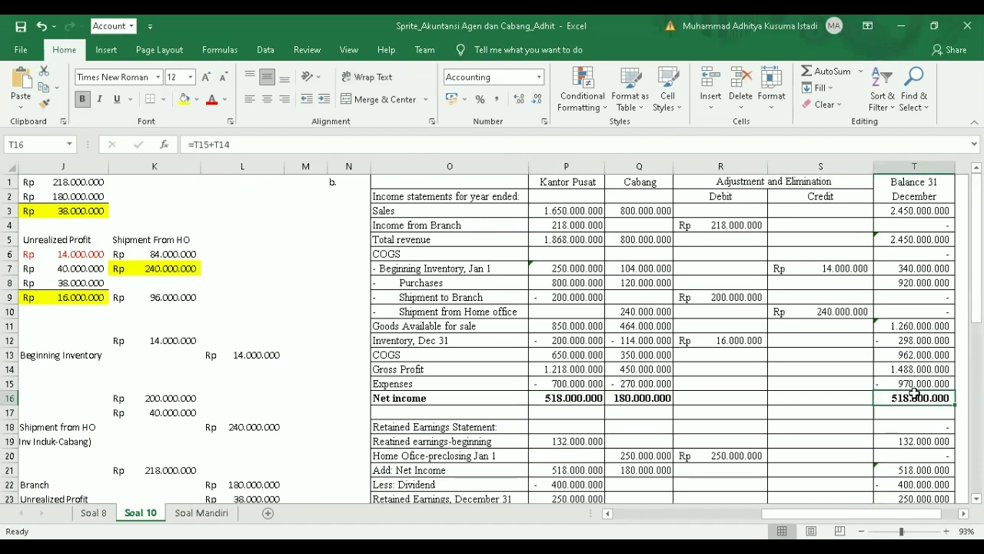
{"action": "left_click", "coordinate": [567, 396]}
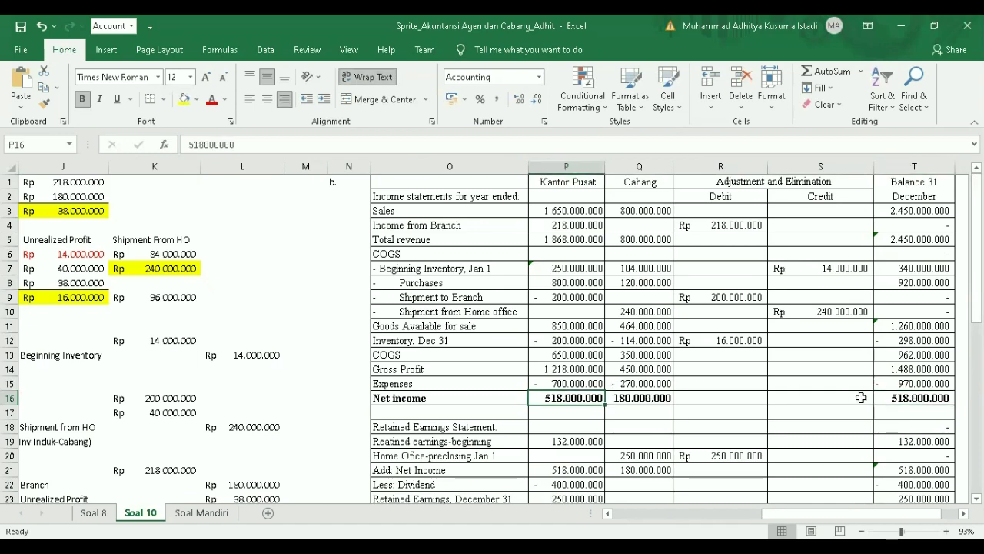
{"action": "left_click", "coordinate": [907, 398]}
Review the worksheet's balance sheet section, checking combined Total Assets in T35 against total liabilities and equities, and return to the source statement.
{"action": "scroll", "coordinate": [907, 398], "scroll_direction": "down", "scroll_amount": 4}
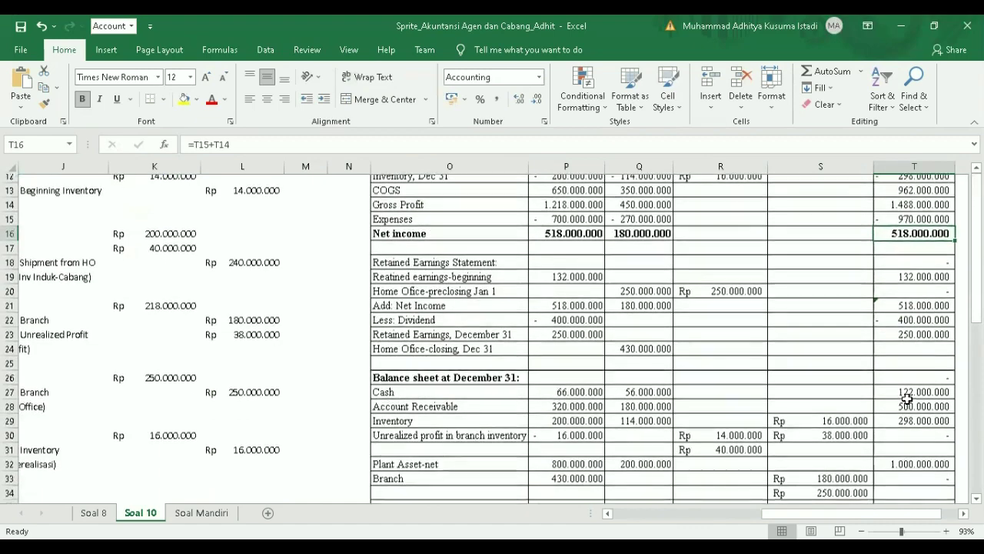
{"action": "scroll", "coordinate": [908, 398], "scroll_direction": "down", "scroll_amount": 5}
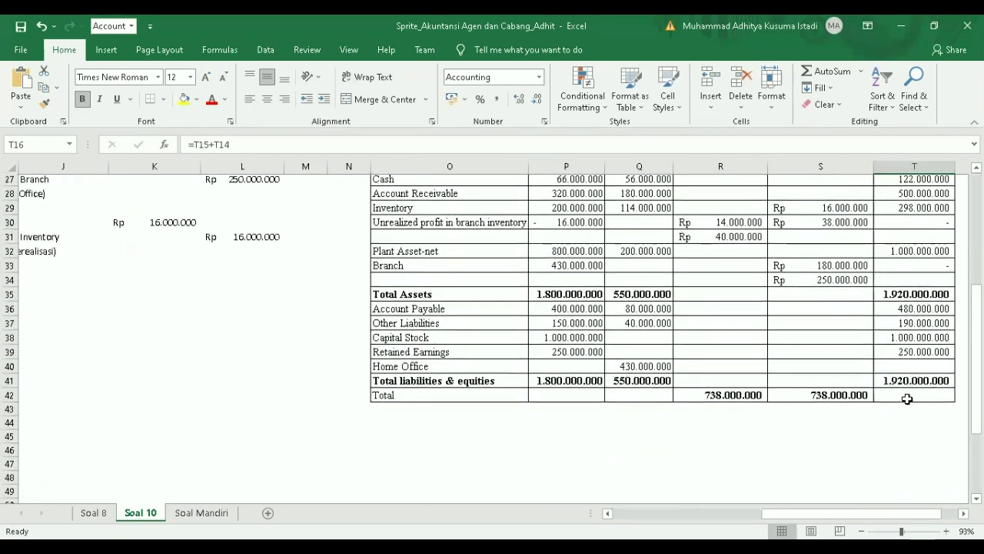
{"action": "left_click", "coordinate": [907, 294]}
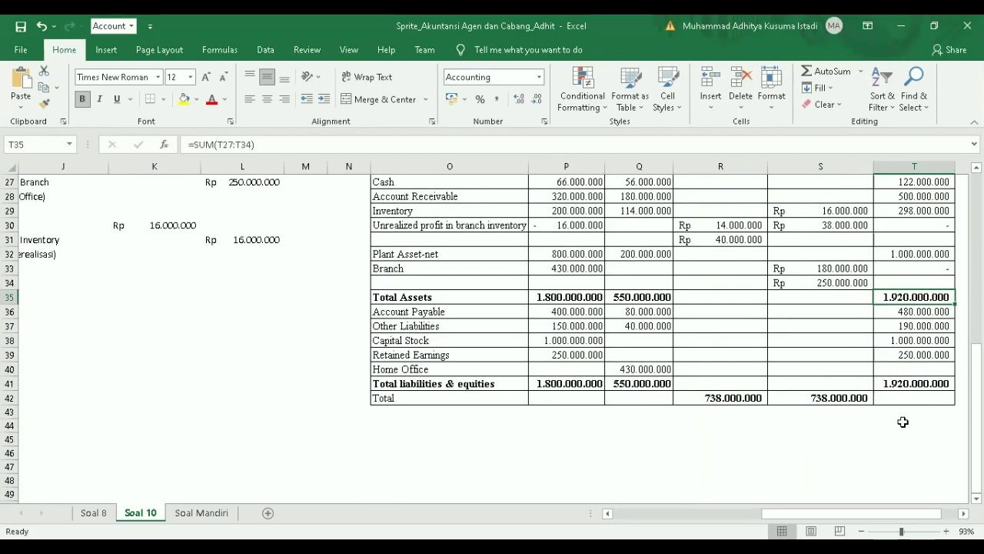
{"action": "scroll", "coordinate": [903, 421], "scroll_direction": "up", "scroll_amount": 9}
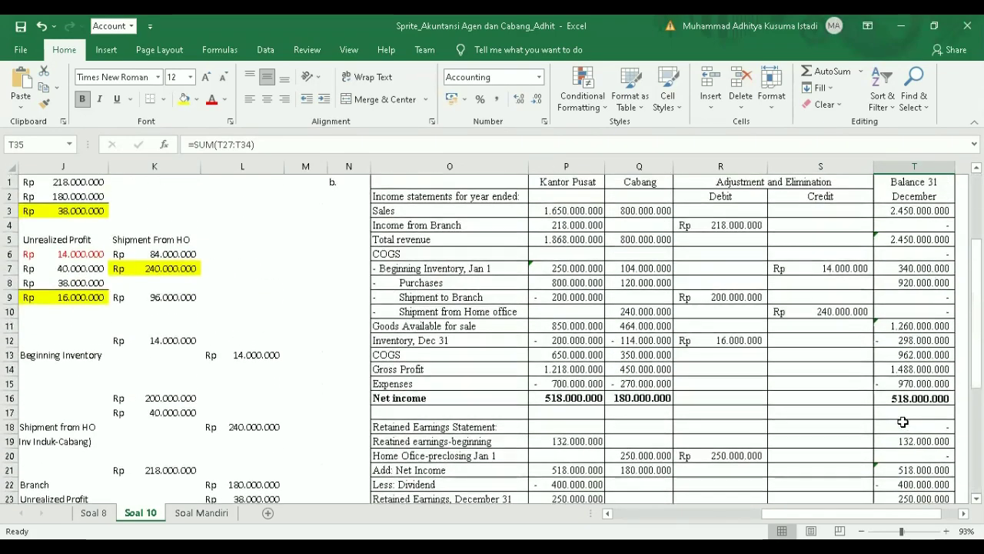
{"action": "scroll", "coordinate": [903, 421], "scroll_direction": "left", "scroll_amount": 6}
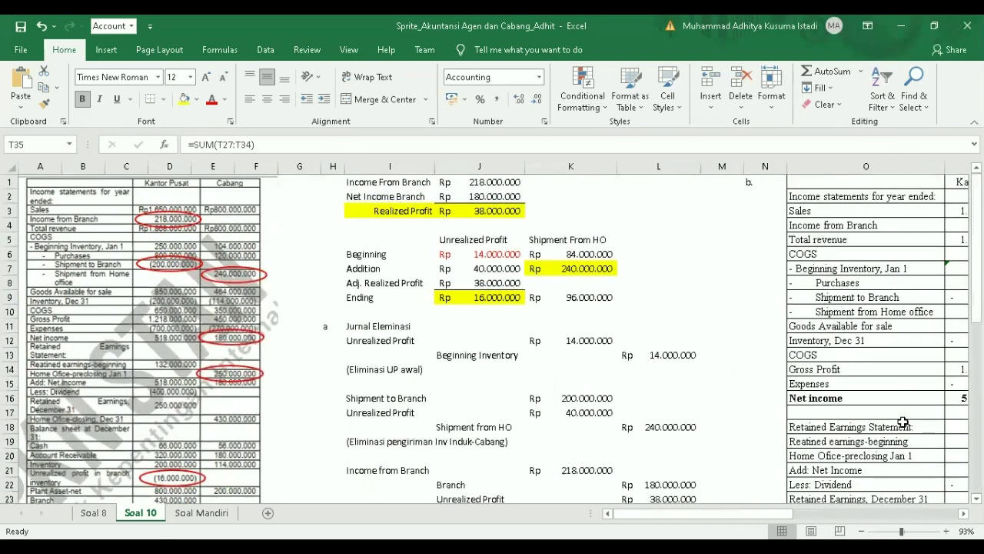